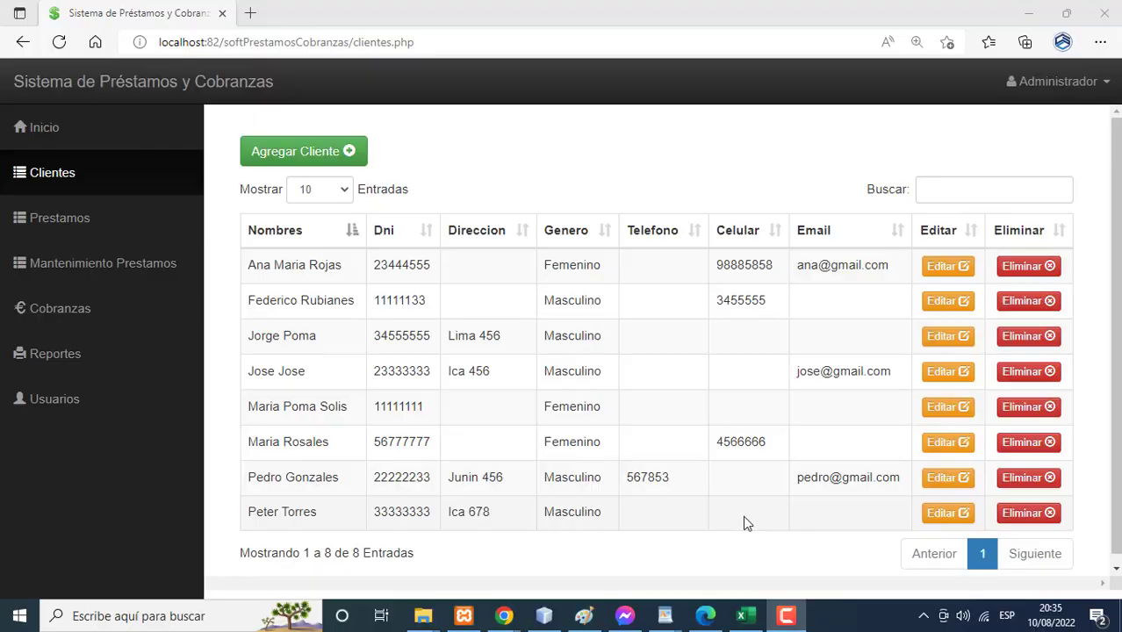
# - Start a new loan from the Prestamos page and select the client found by name search
pyautogui.click(57, 219)
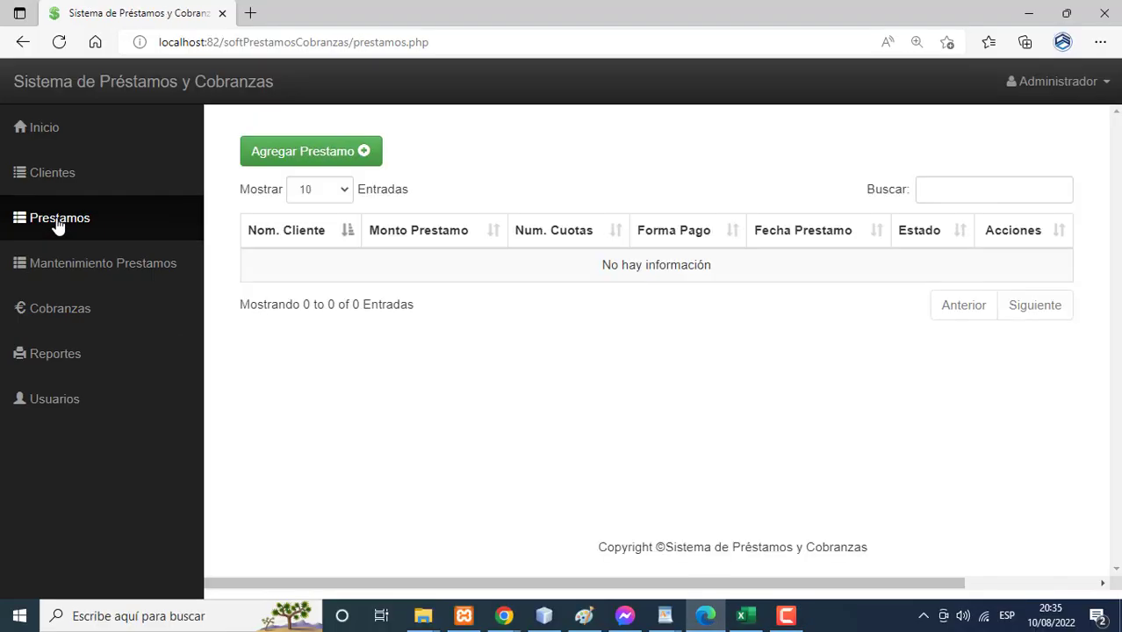
pyautogui.click(274, 158)
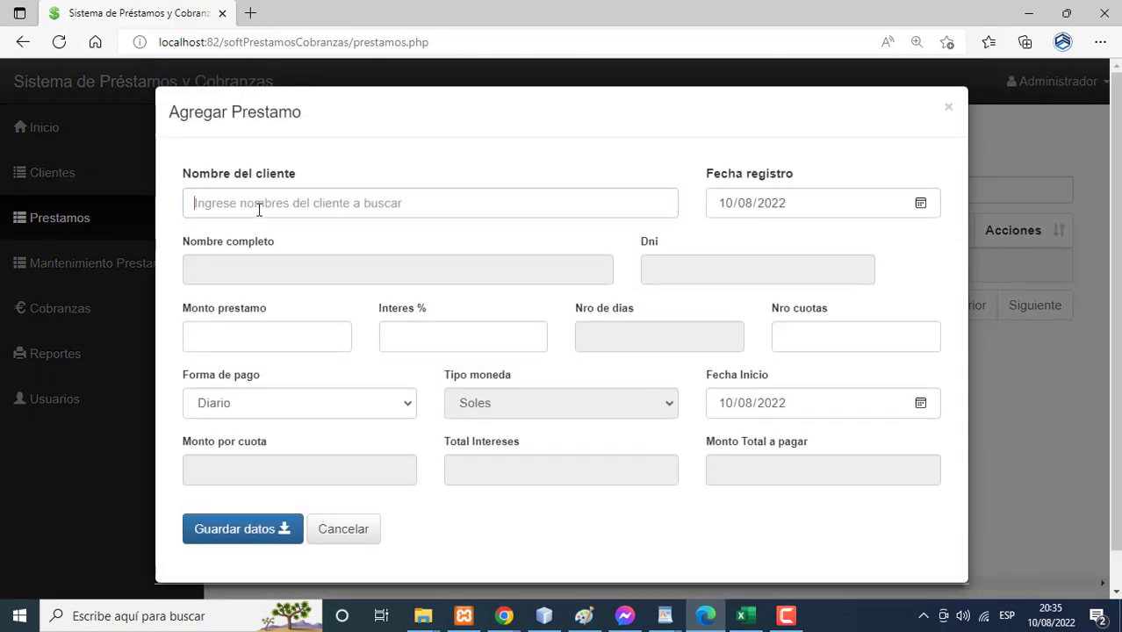
pyautogui.write('ma')
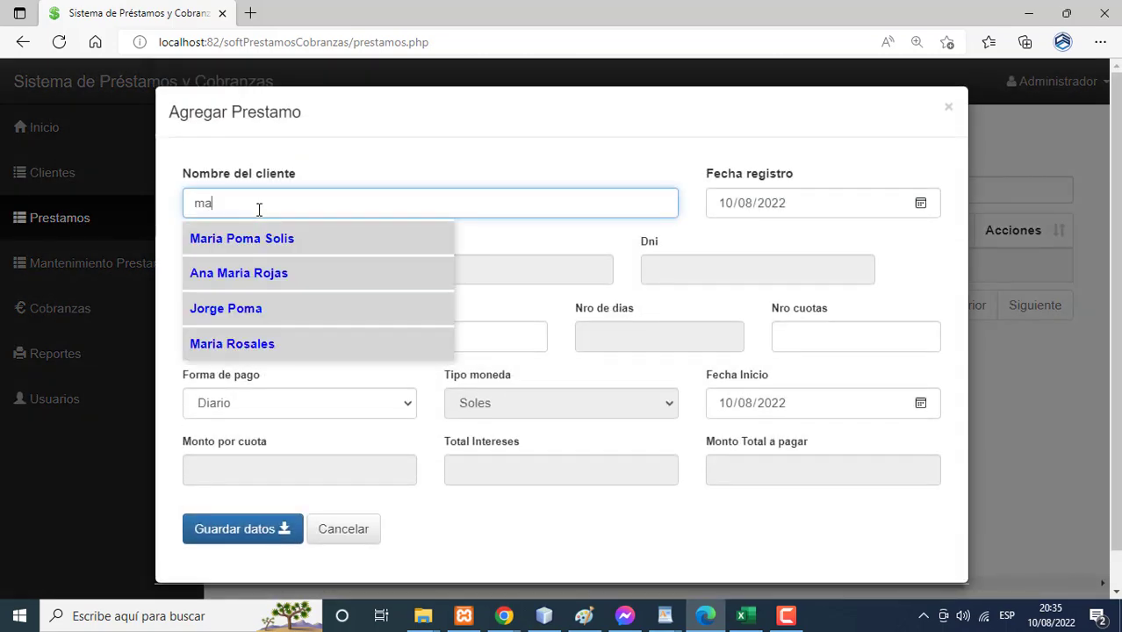
pyautogui.click(240, 248)
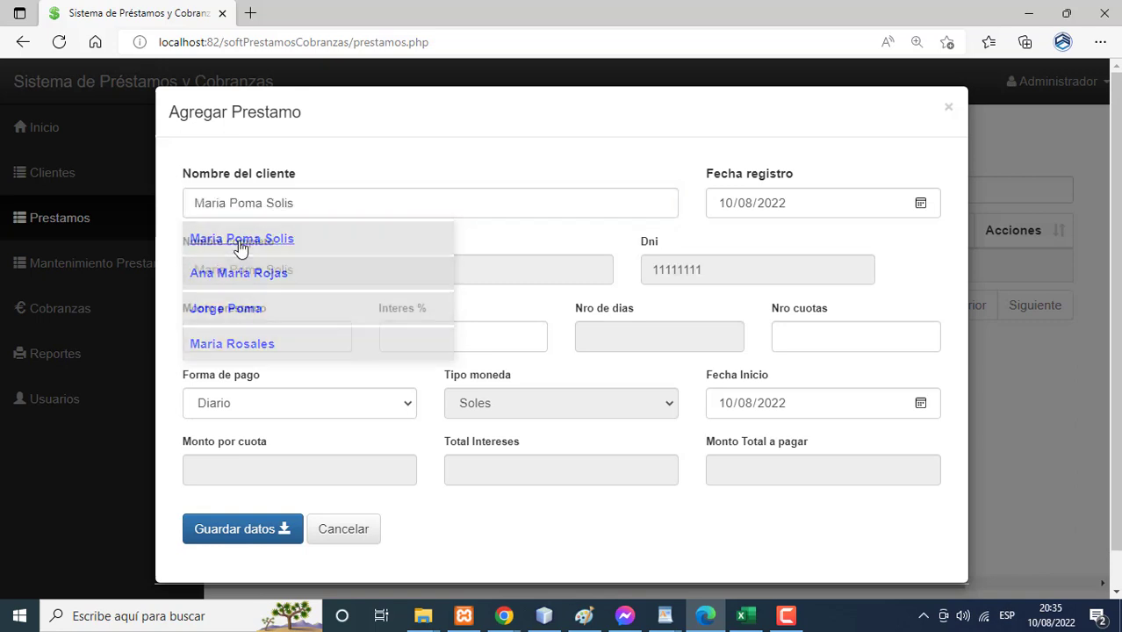
# - Enter a 1000 loan at 5% interest over 6 installments and save it
pyautogui.click(250, 338)
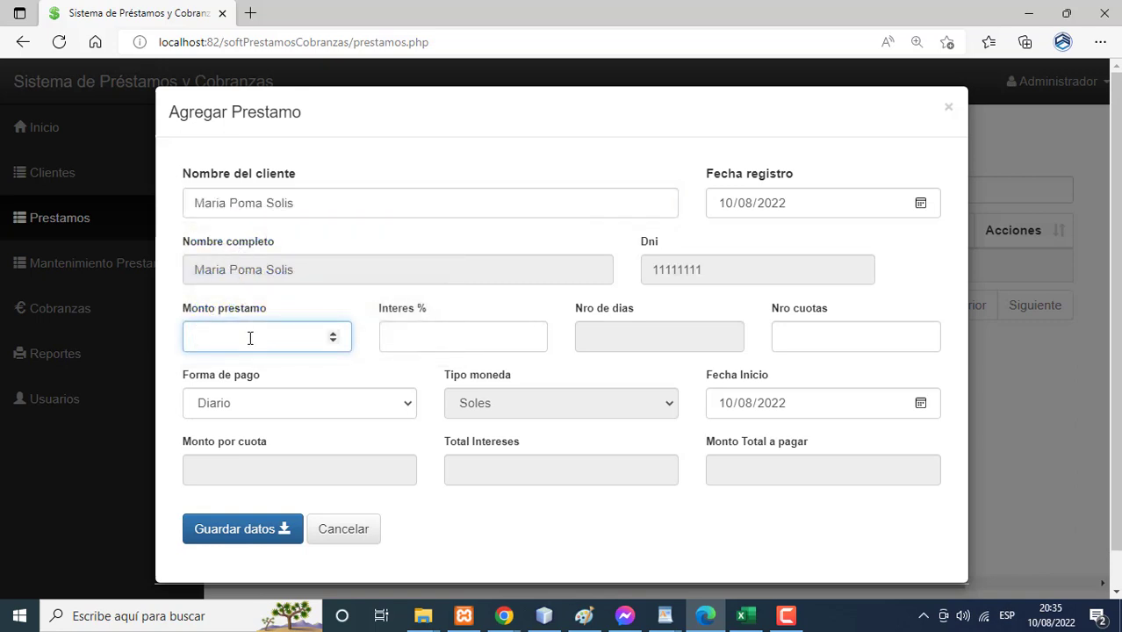
pyautogui.write('1000')
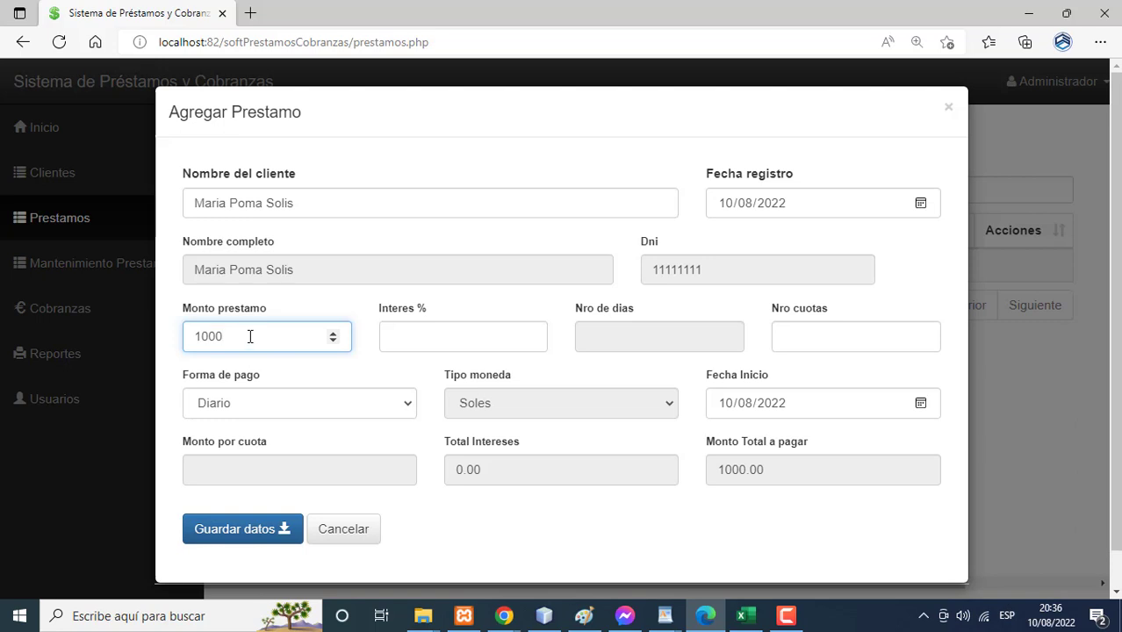
pyautogui.click(397, 335)
pyautogui.write('5')
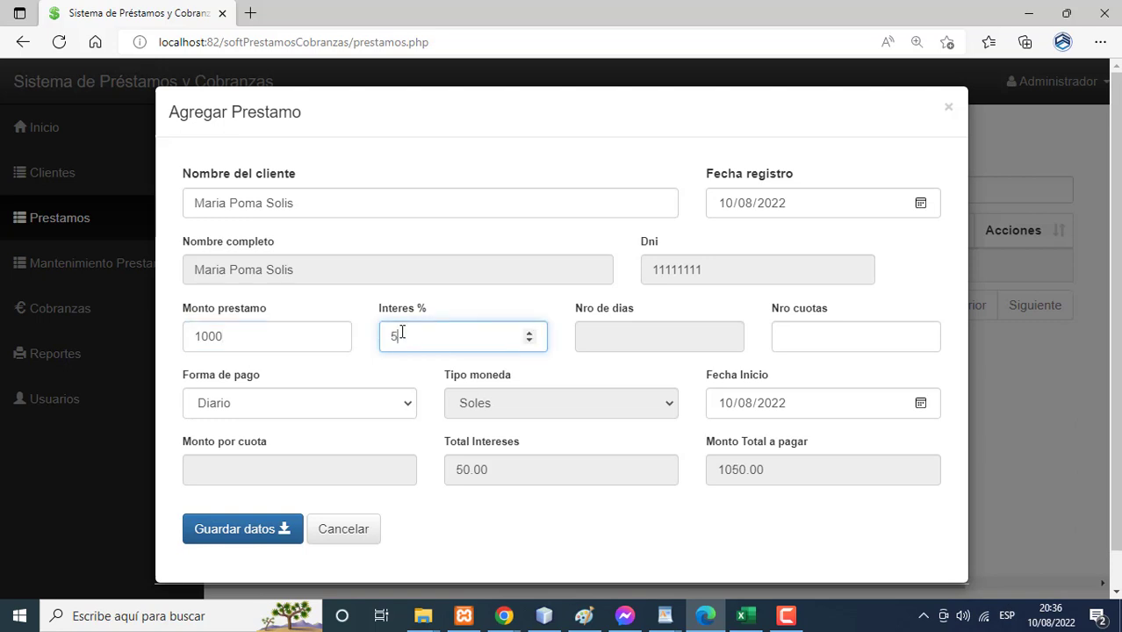
pyautogui.click(780, 337)
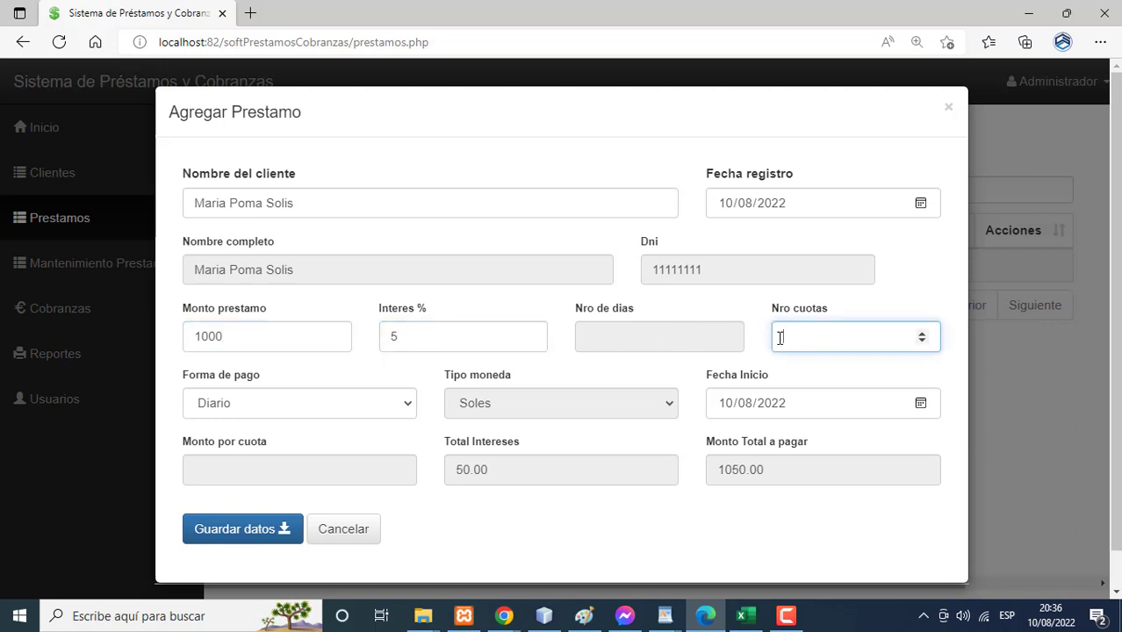
pyautogui.write('6')
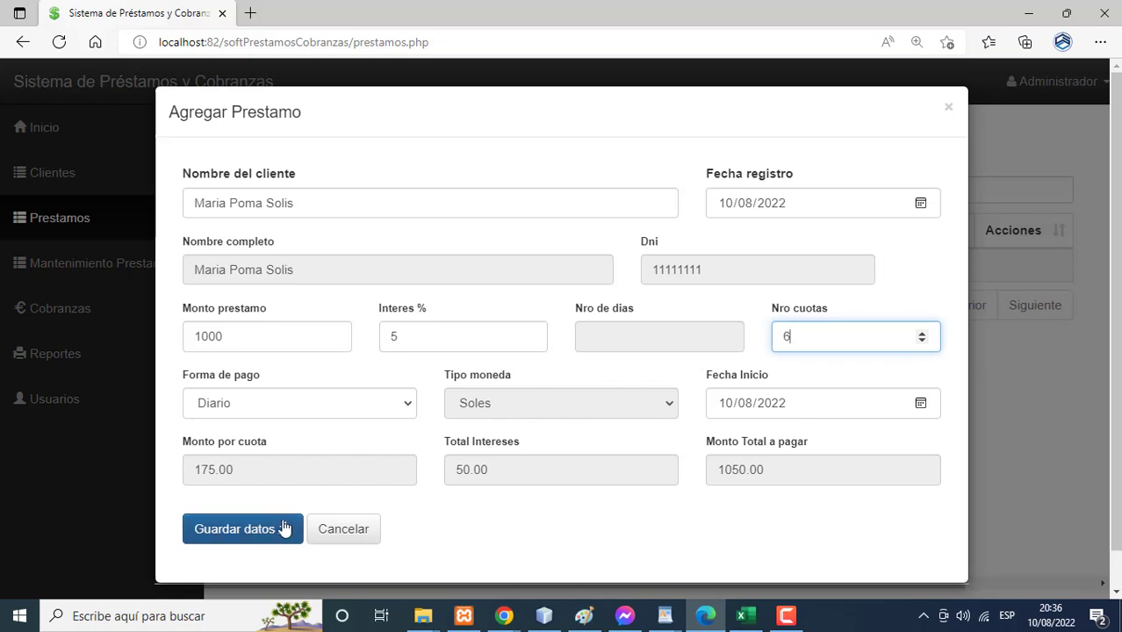
pyautogui.click(281, 529)
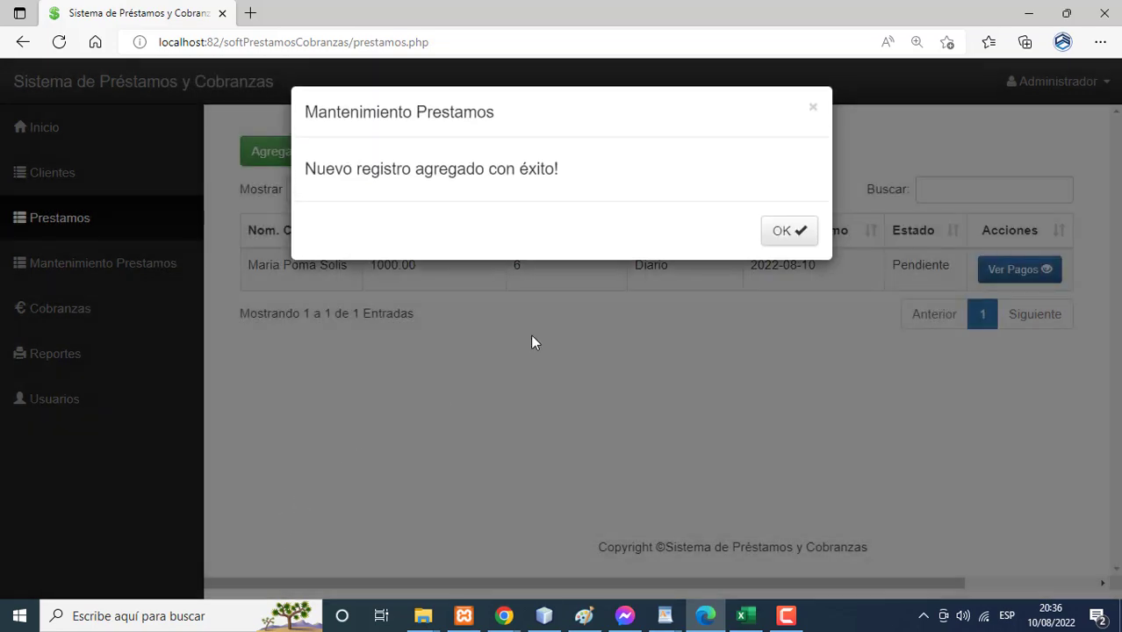
# - Review the first loan's six 175.00 installments in Ver Pagos, then begin another loan
pyautogui.click(781, 235)
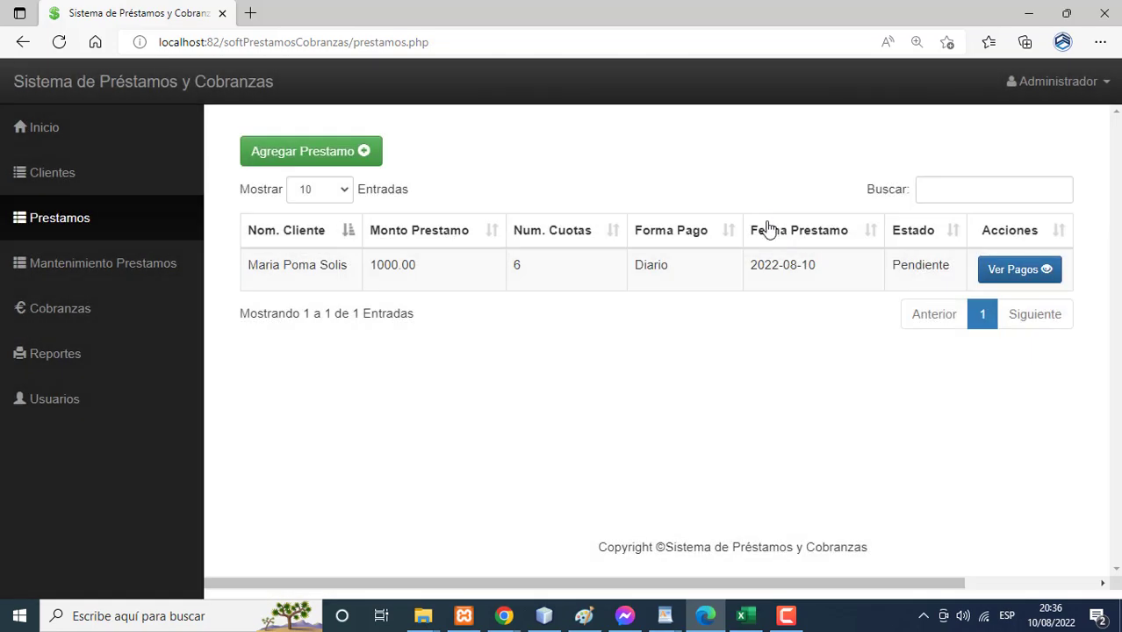
pyautogui.click(998, 274)
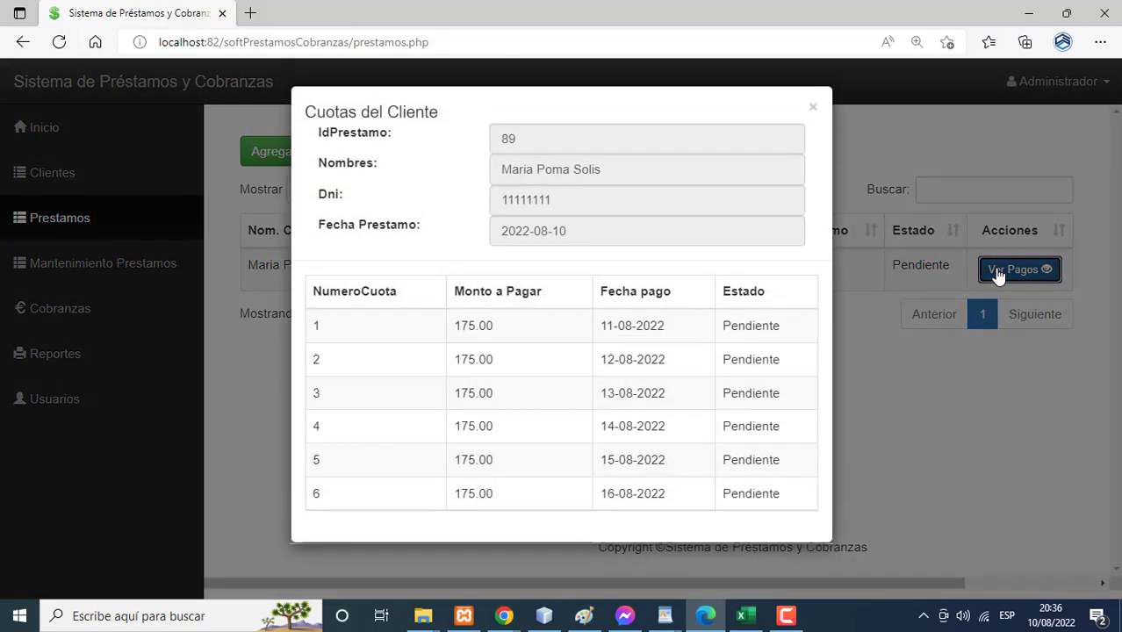
pyautogui.click(810, 109)
pyautogui.click(285, 150)
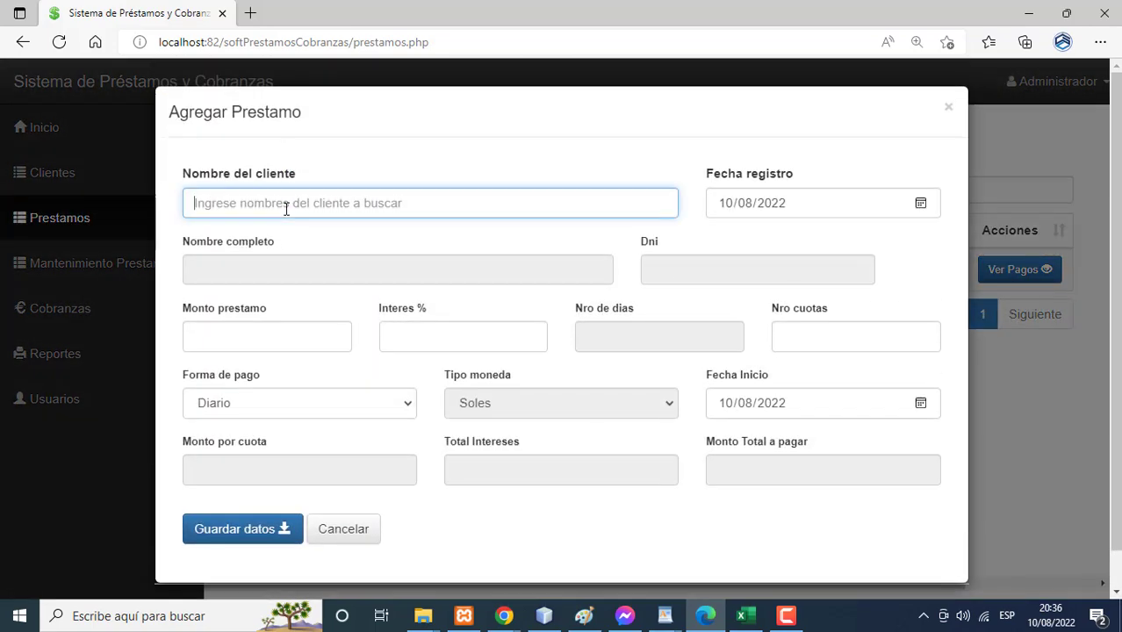
# - Select the client and enter a 600 loan at 6% interest over 5 installments
pyautogui.write('p')
pyautogui.click(250, 278)
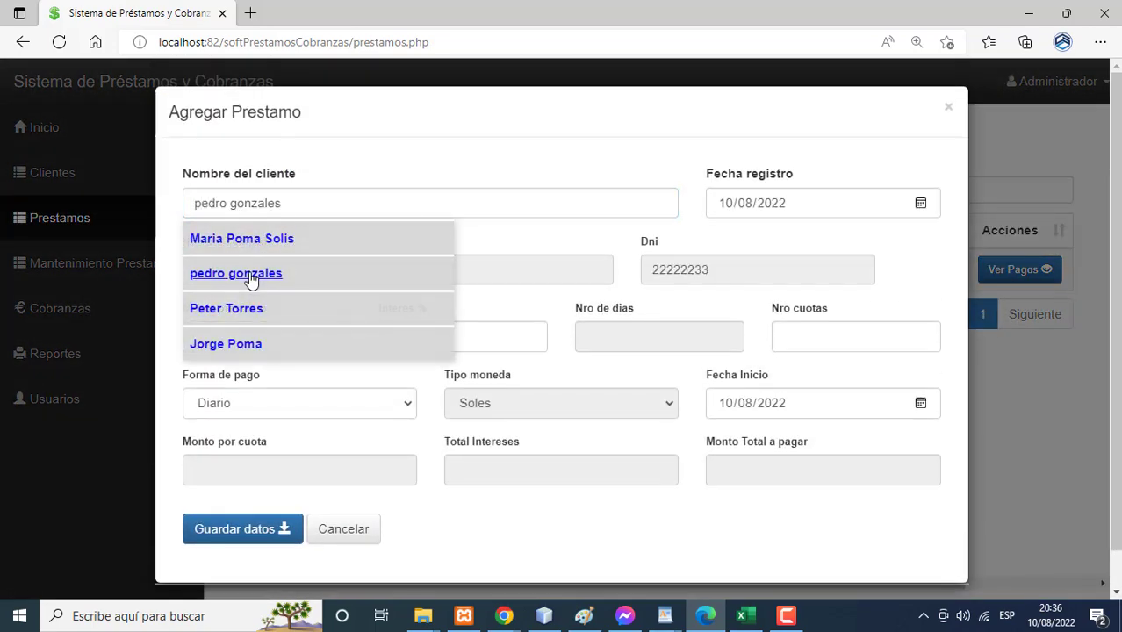
pyautogui.click(241, 328)
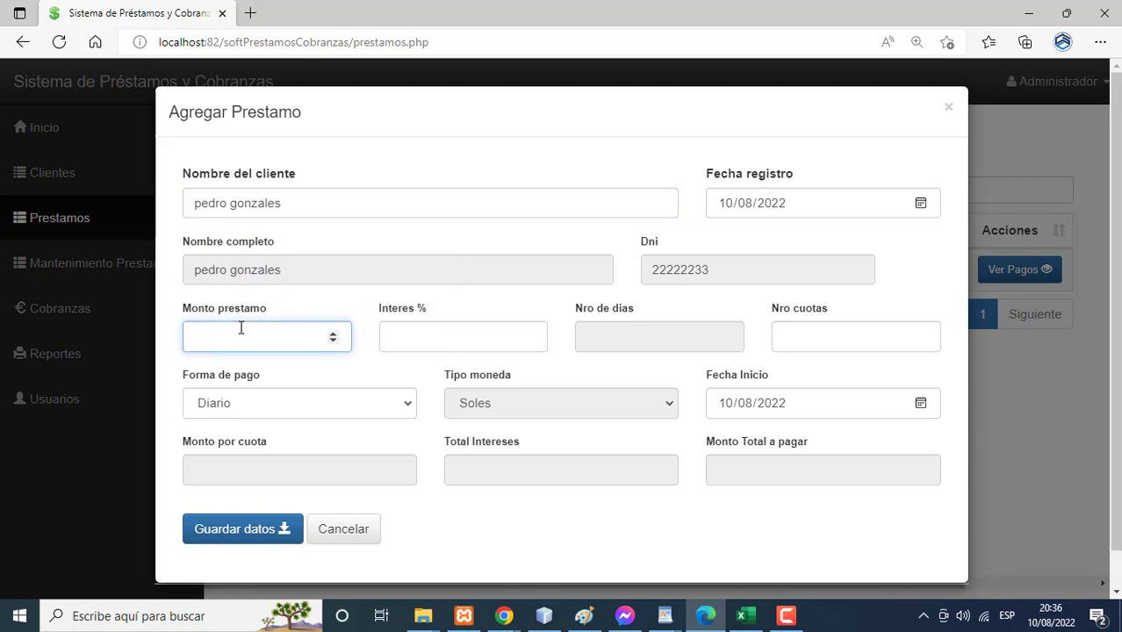
pyautogui.write('600')
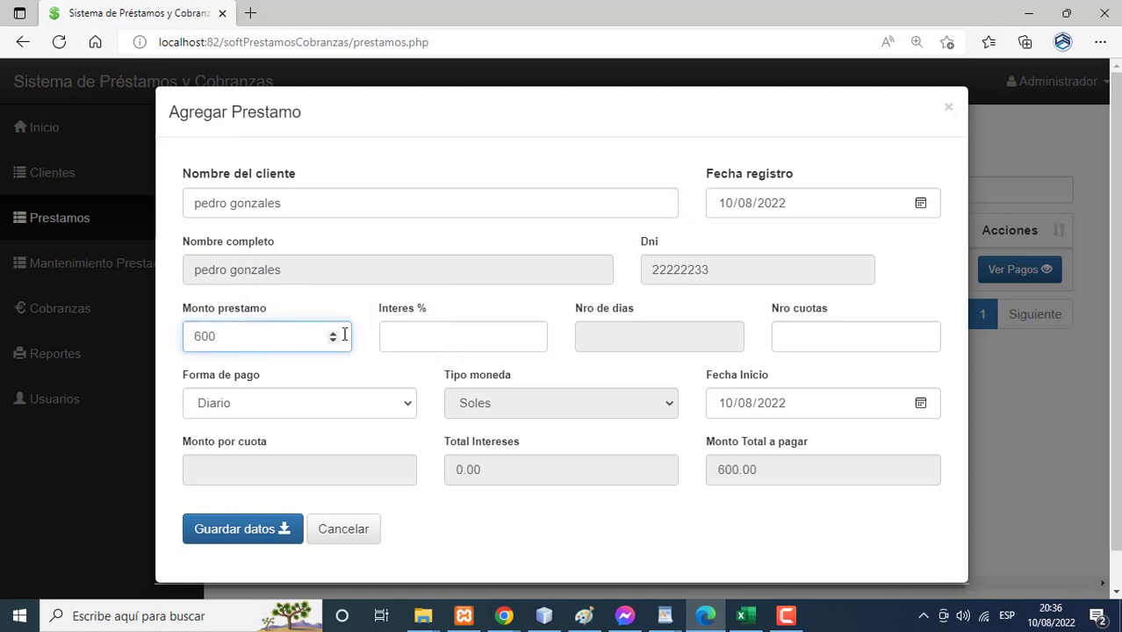
pyautogui.click(397, 332)
pyautogui.write('6')
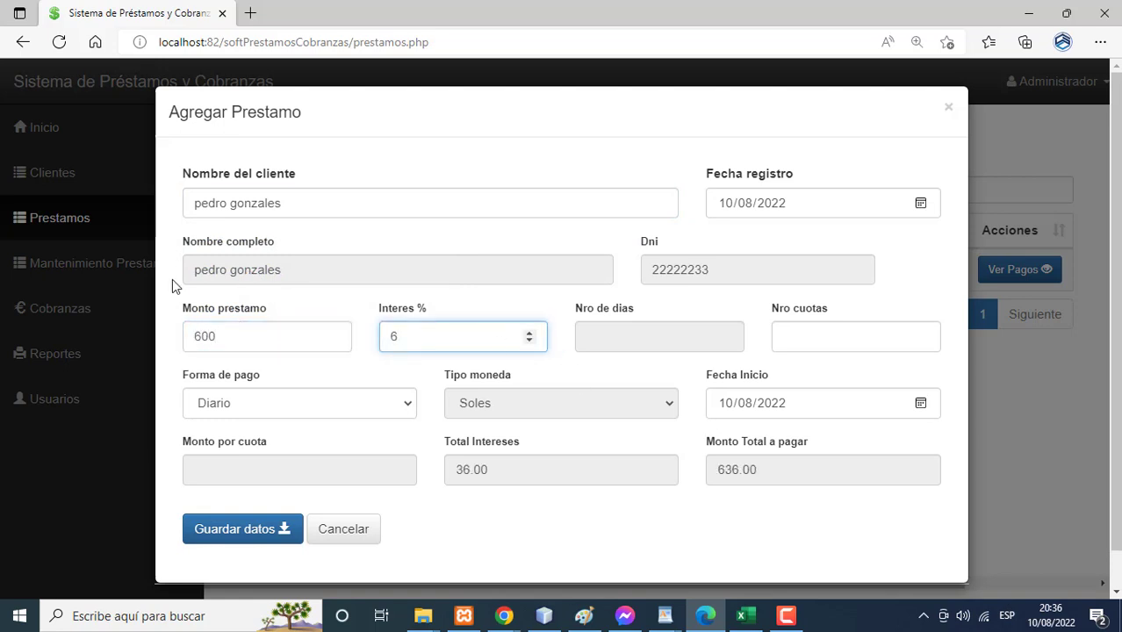
pyautogui.click(815, 340)
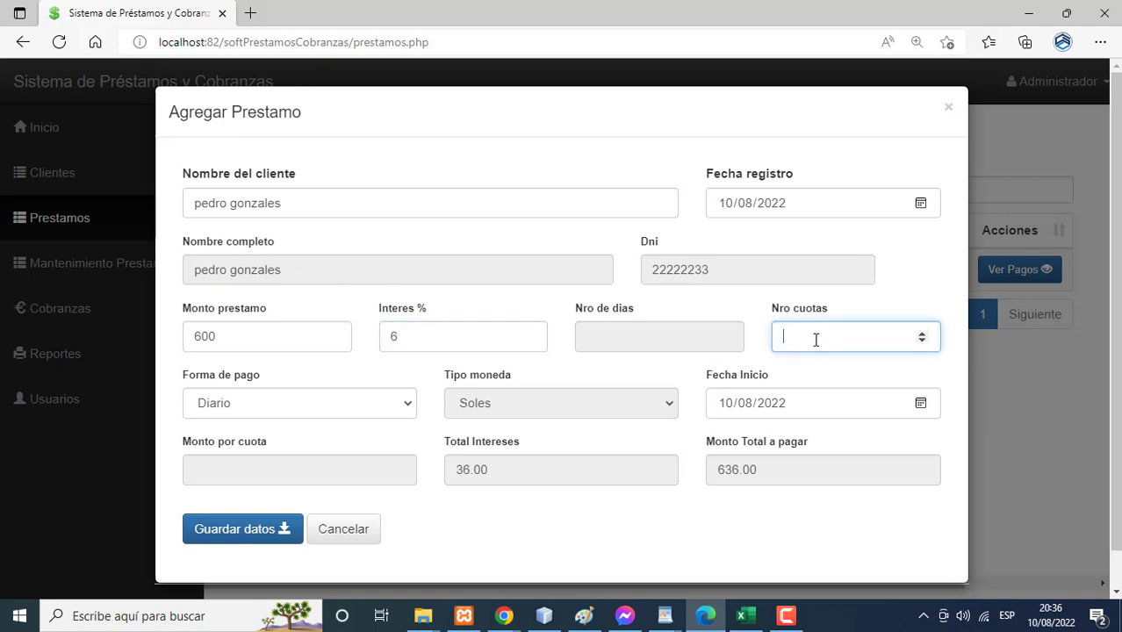
pyautogui.write('5')
# - Set the payment frequency to Semanal and save the loan
pyautogui.click(273, 409)
pyautogui.click(259, 446)
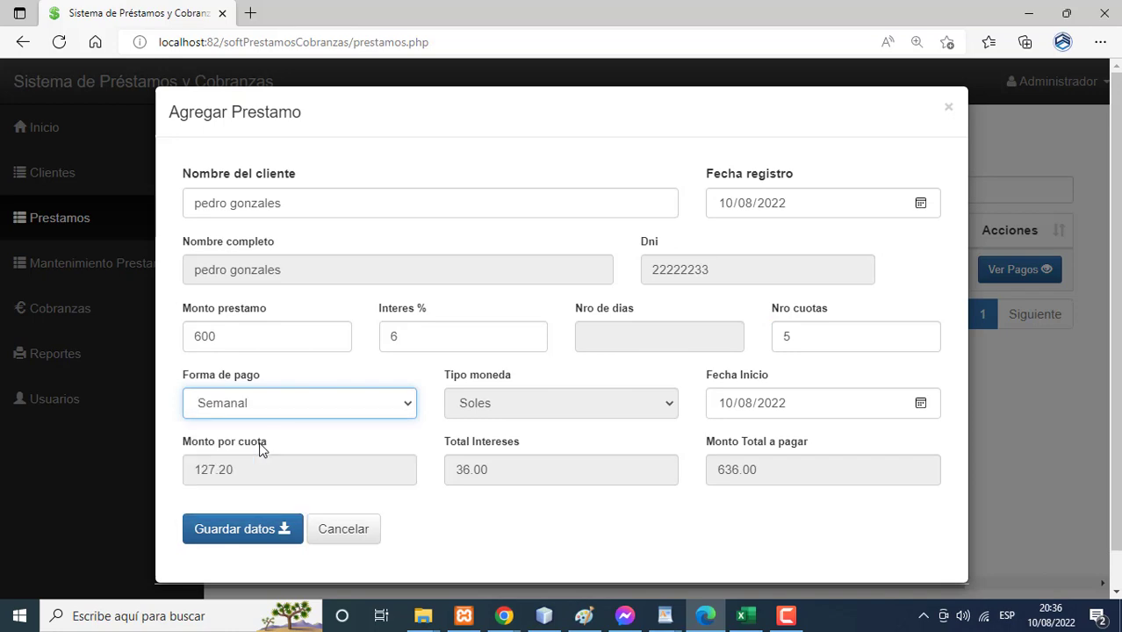
pyautogui.click(270, 530)
pyautogui.click(783, 231)
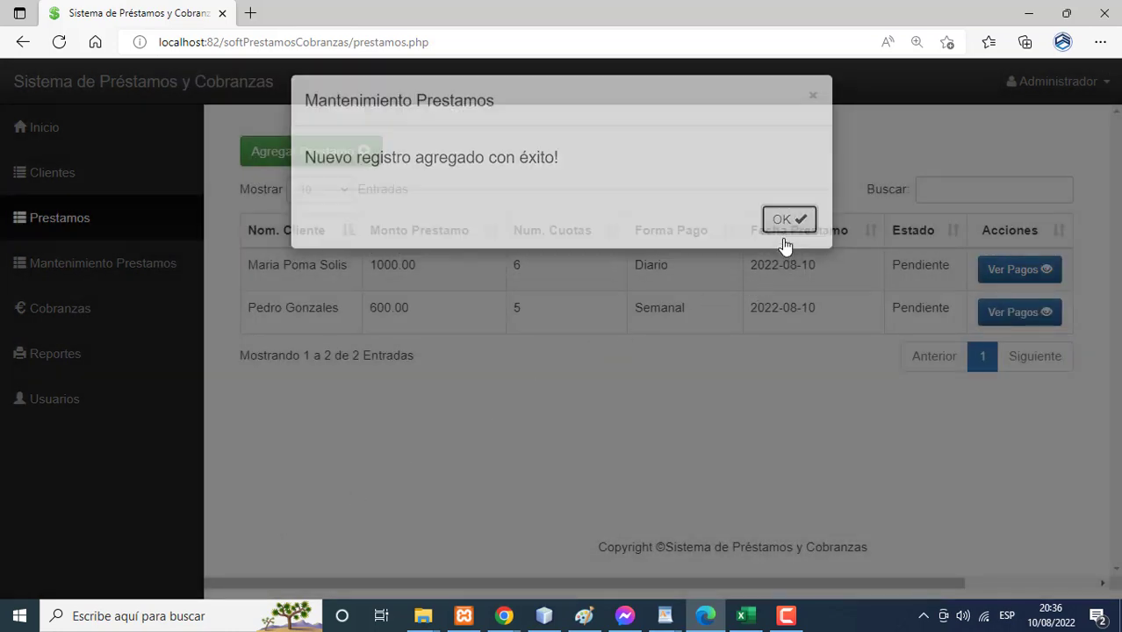
# - Start a third loan for the searched client with amount 700 at 8% interest
pyautogui.click(296, 148)
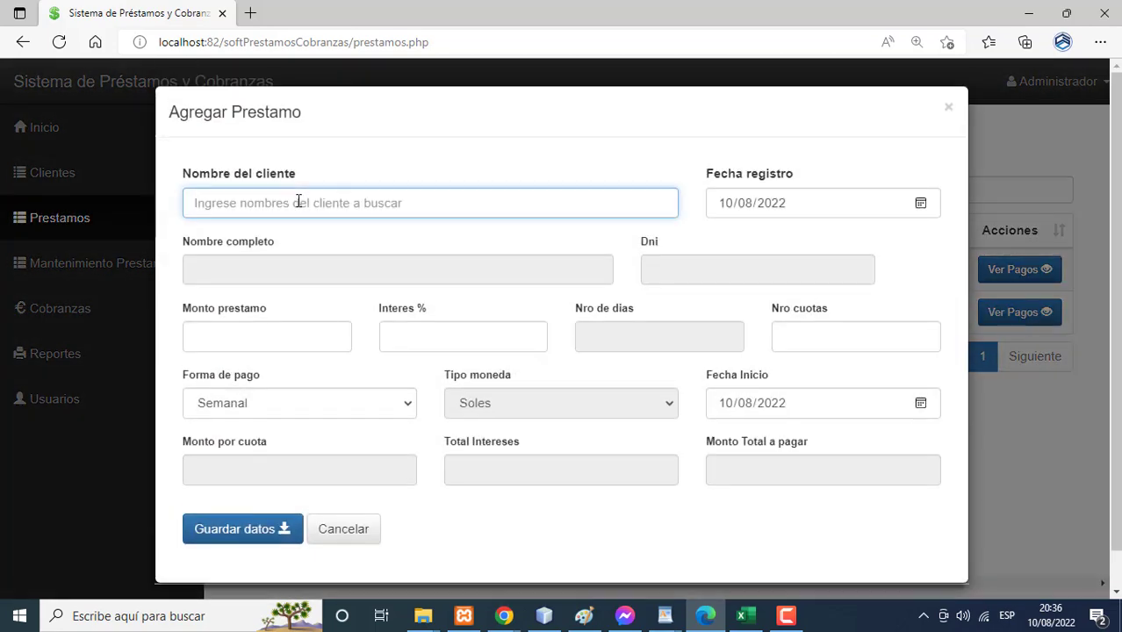
pyautogui.write('n')
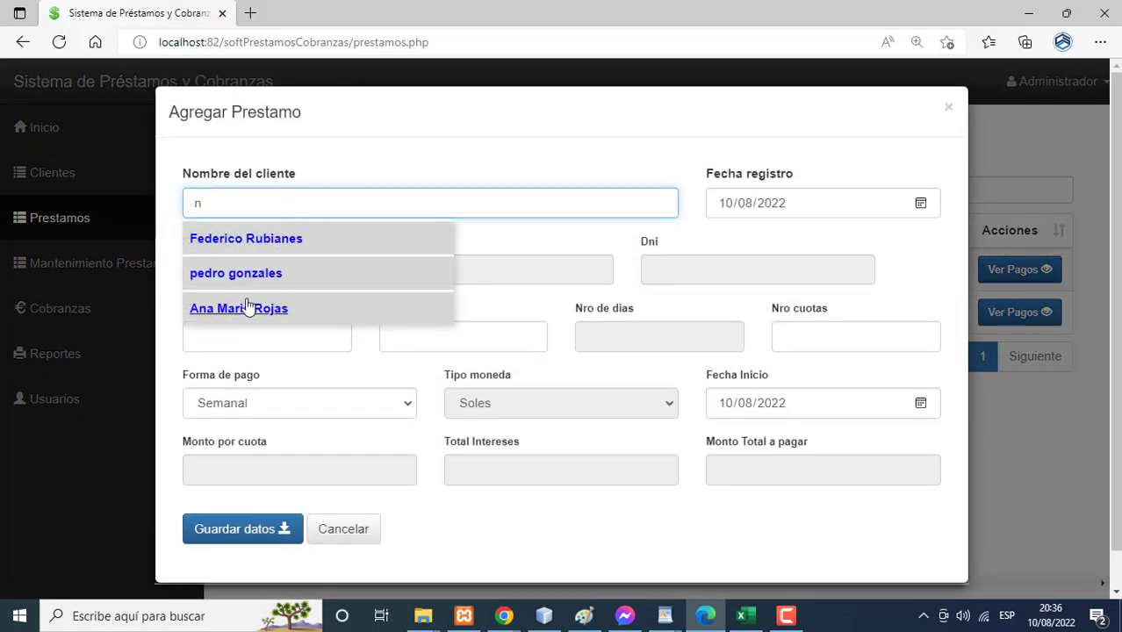
pyautogui.click(248, 307)
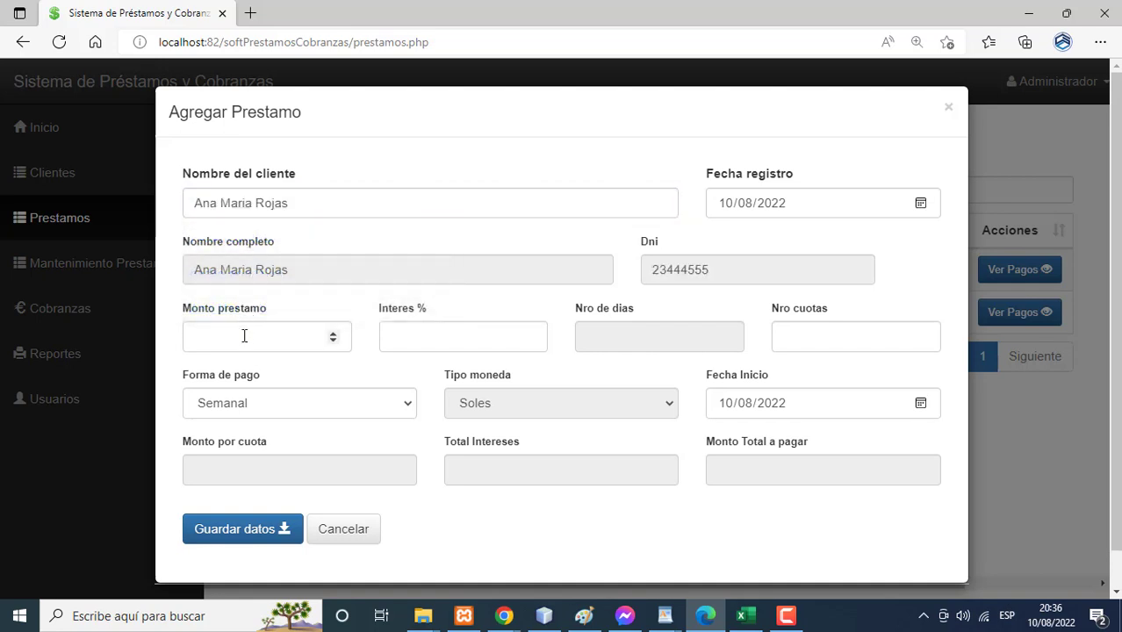
pyautogui.click(244, 335)
pyautogui.write('700')
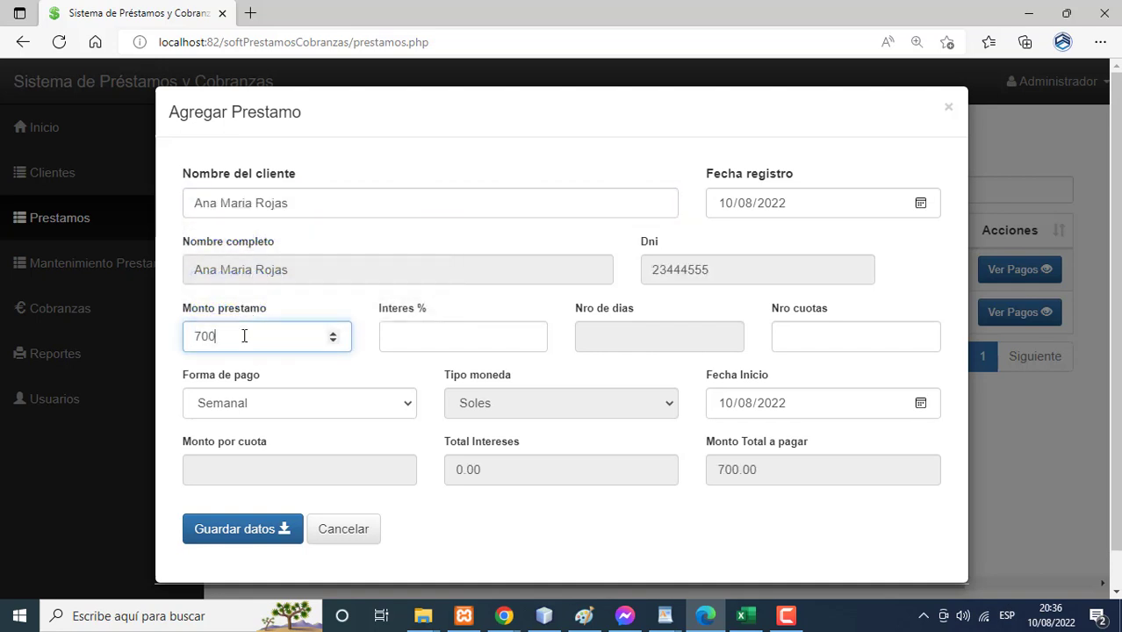
pyautogui.click(431, 345)
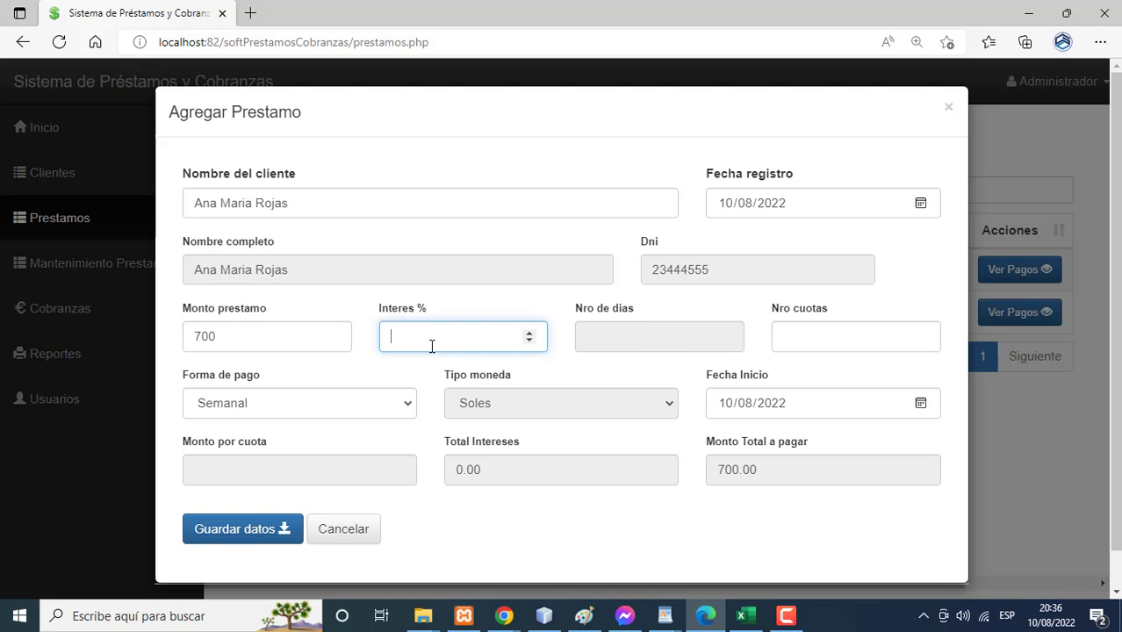
pyautogui.write('8')
# - Use 8 installments with Quincenal payment frequency and save the loan
pyautogui.click(818, 344)
pyautogui.write('8')
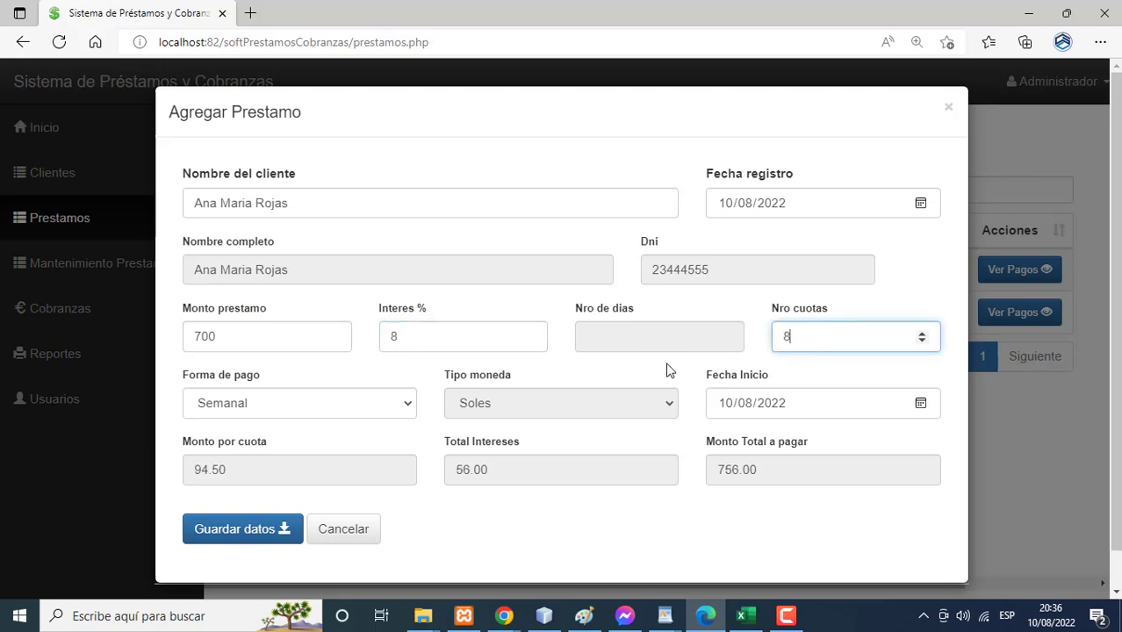
pyautogui.click(265, 409)
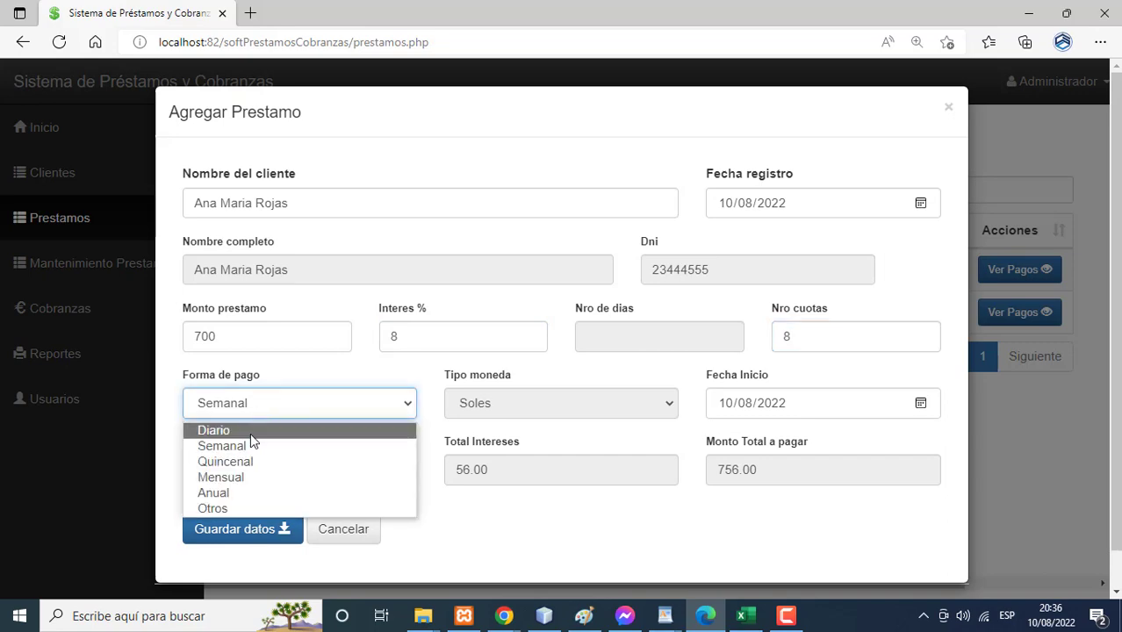
pyautogui.click(233, 462)
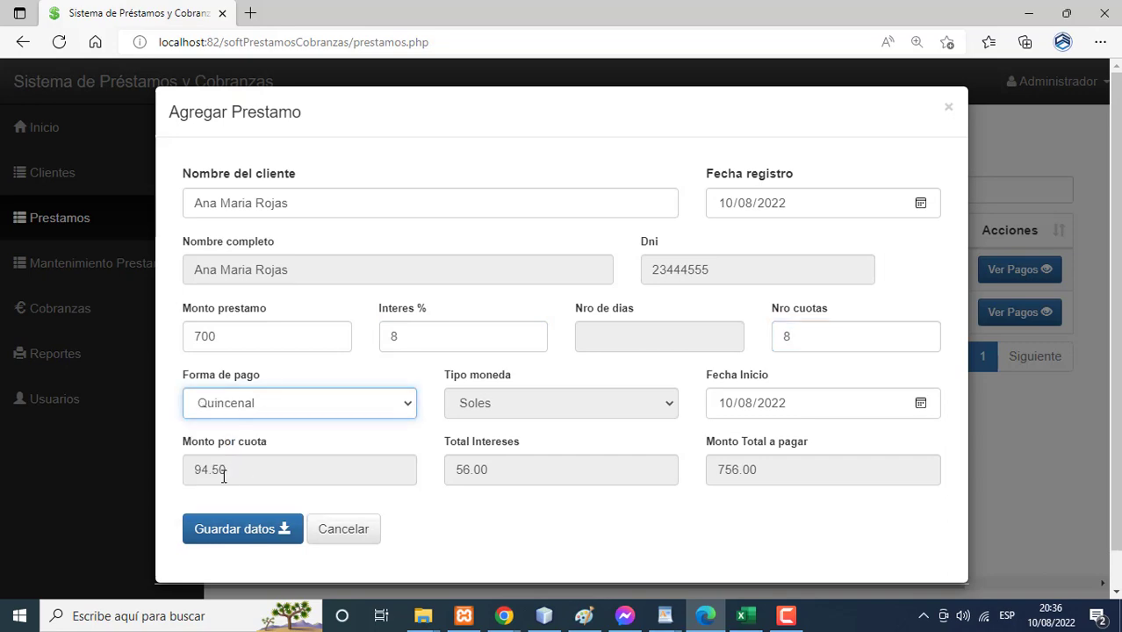
pyautogui.click(237, 529)
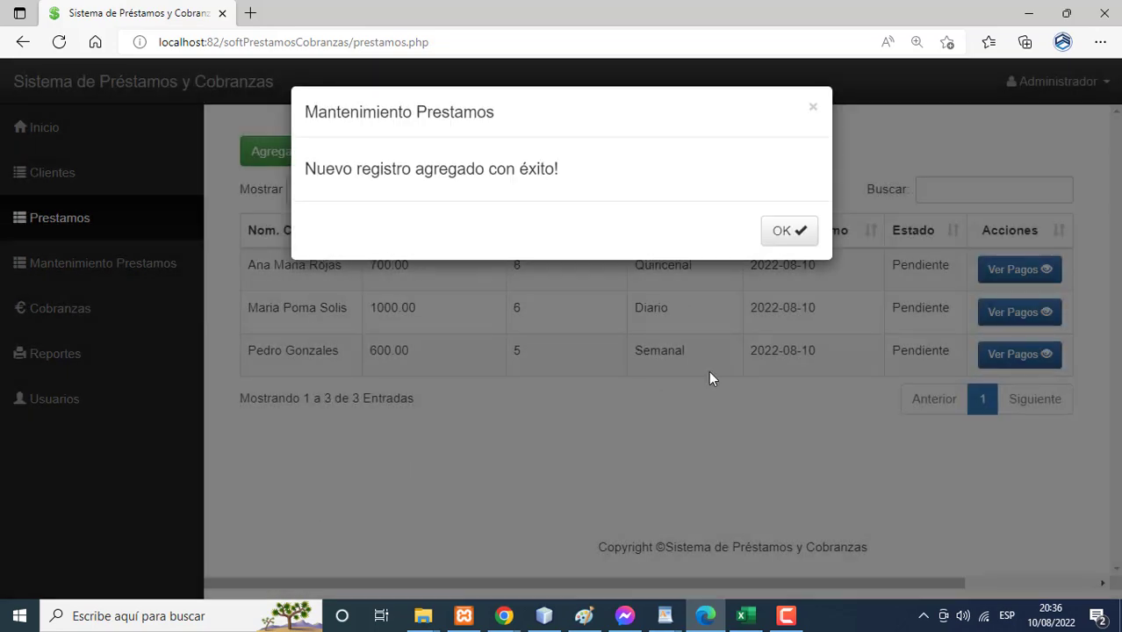
pyautogui.click(778, 235)
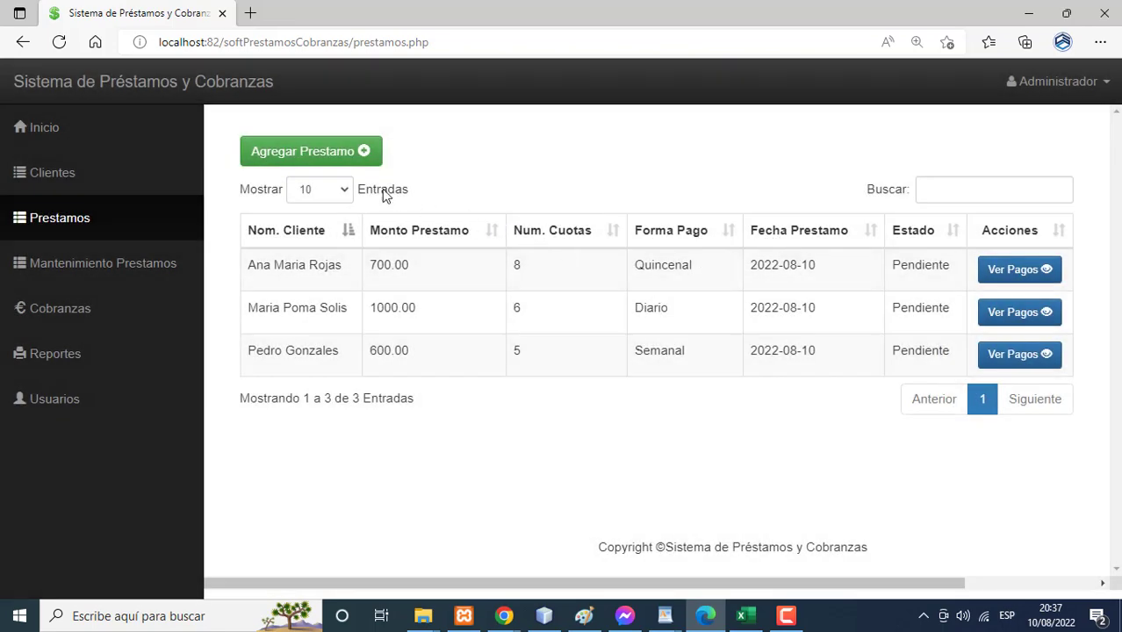
# - Start a fourth loan for the searched client with amount 2000 at 7% interest
pyautogui.click(362, 155)
pyautogui.click(301, 202)
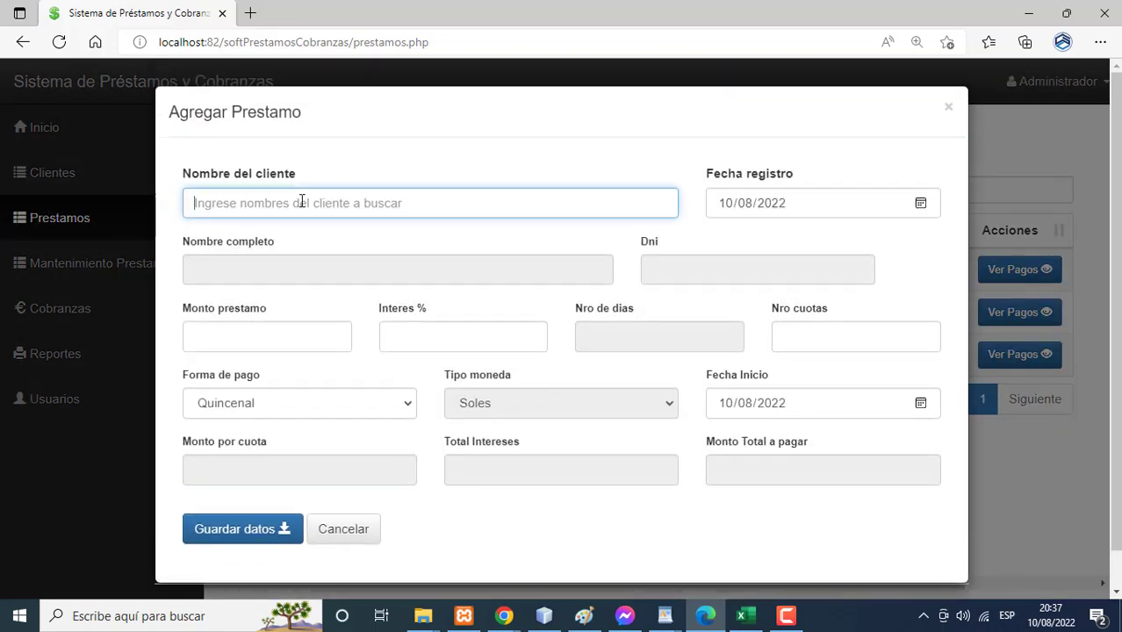
pyautogui.write('o')
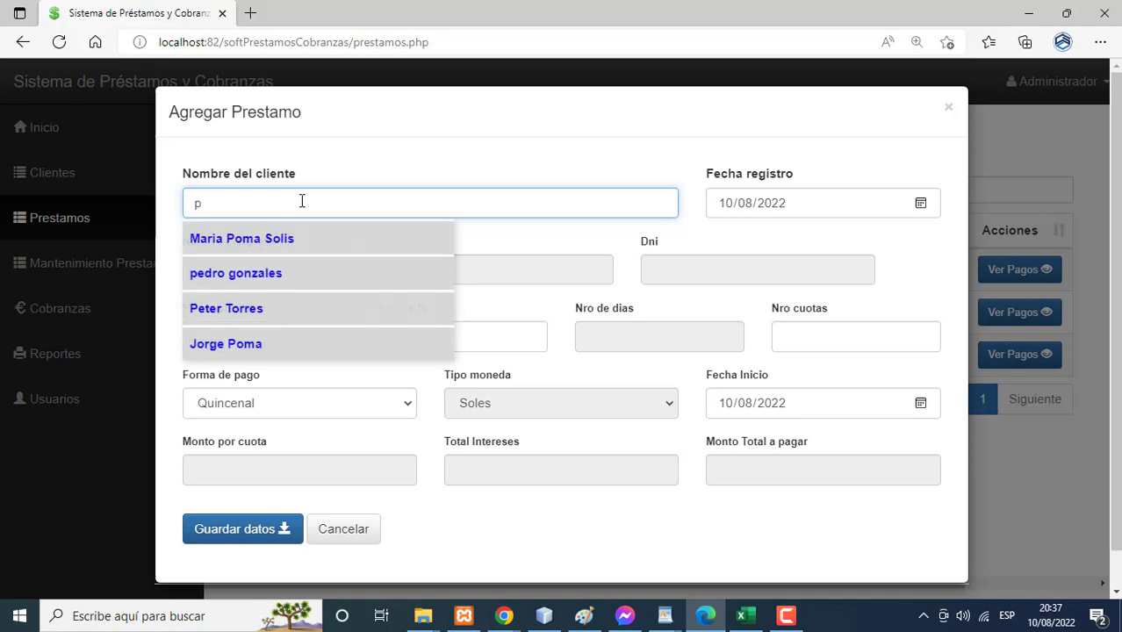
pyautogui.click(252, 310)
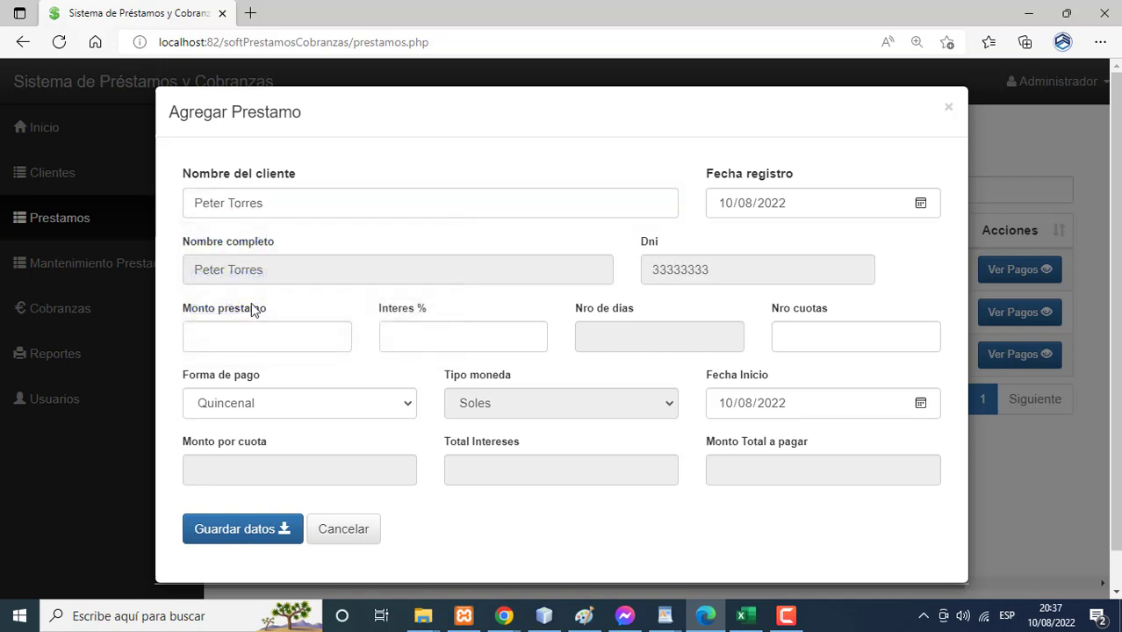
pyautogui.click(250, 331)
pyautogui.write('20')
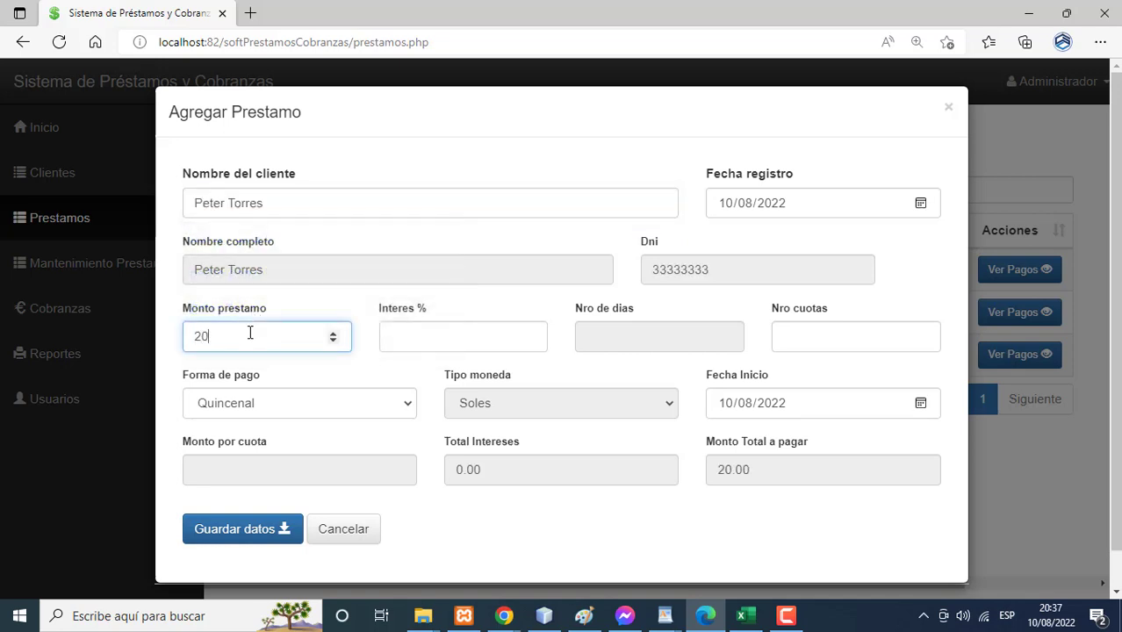
pyautogui.write('00')
pyautogui.click(406, 348)
pyautogui.write('7')
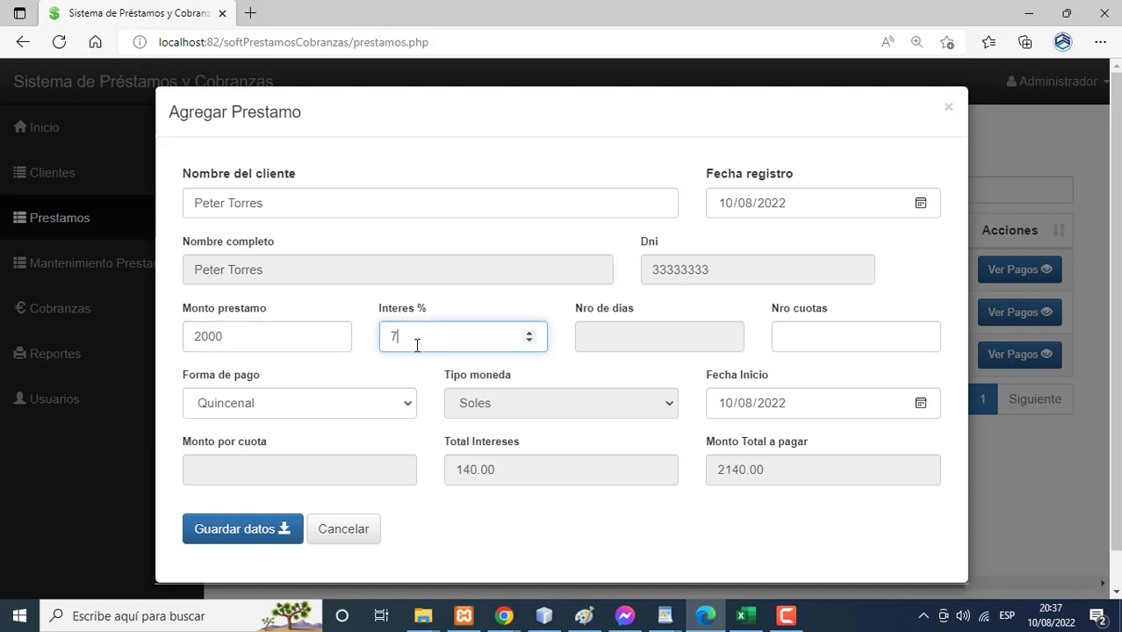
# - Set 10 installments with Mensual payment frequency and save the loan
pyautogui.click(803, 348)
pyautogui.write('1')
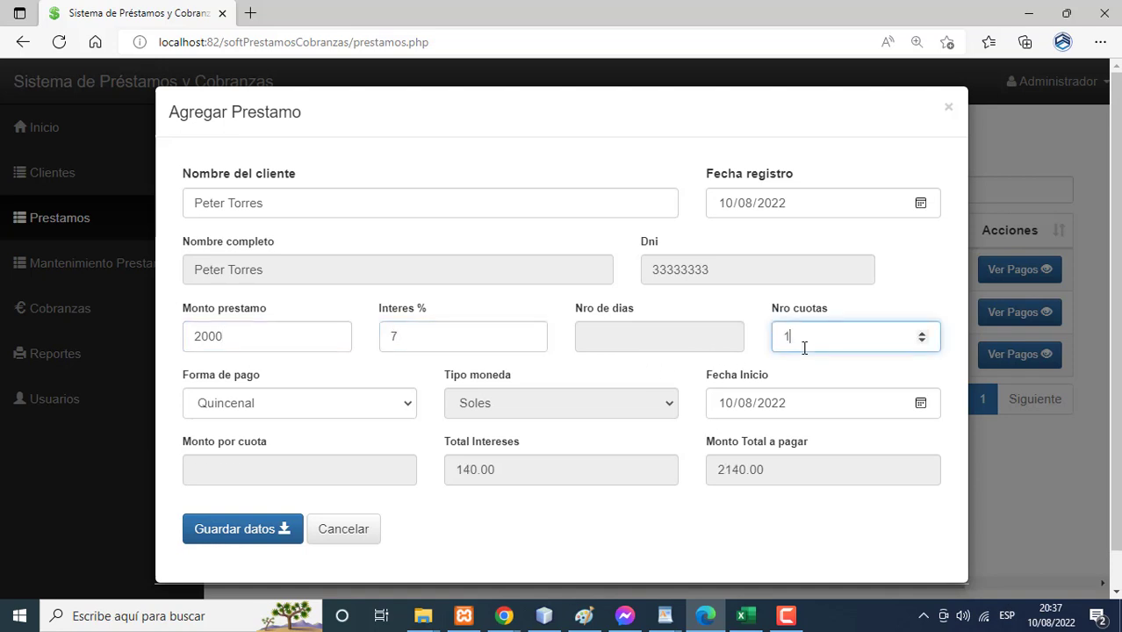
pyautogui.write('0')
pyautogui.click(399, 410)
pyautogui.click(280, 474)
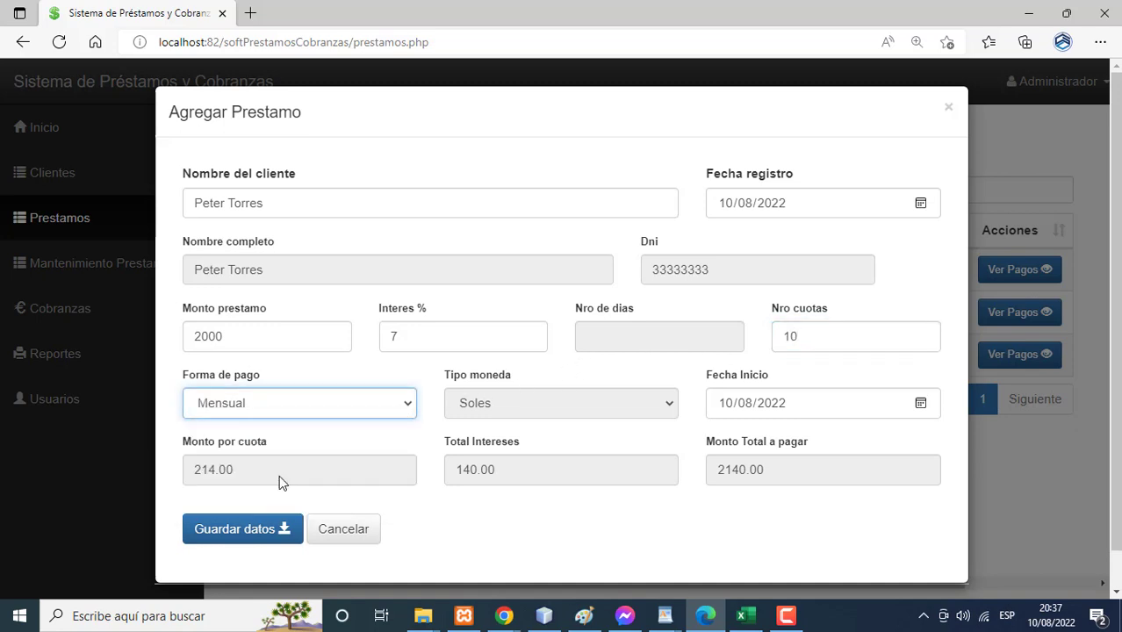
pyautogui.click(251, 518)
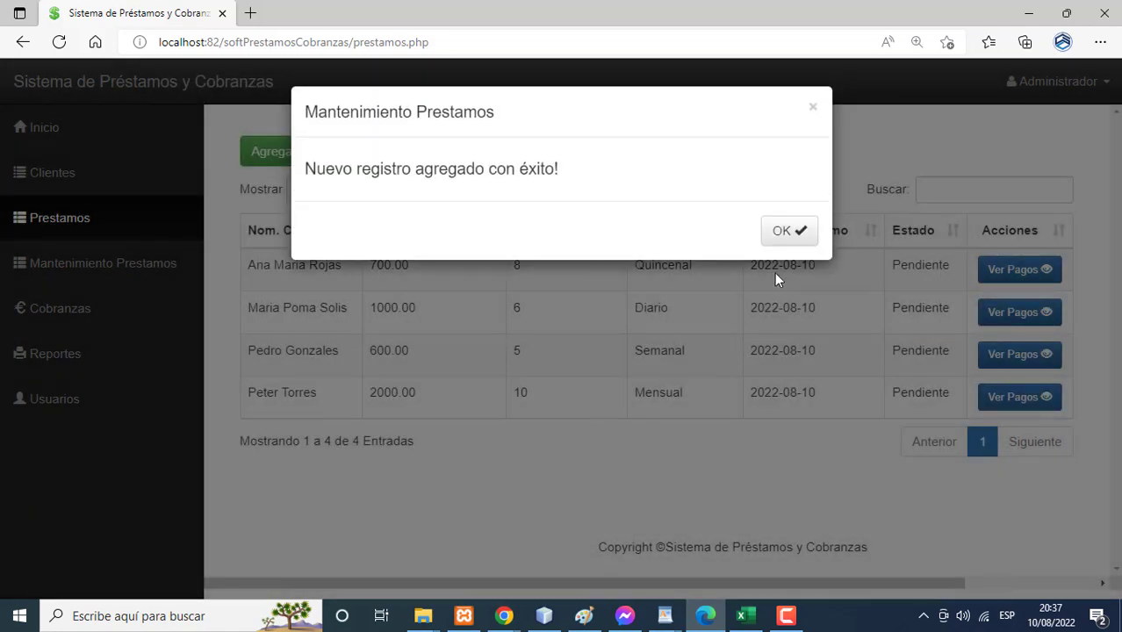
# - Start a fifth loan for the searched client with amount 600 at 8% interest
pyautogui.click(784, 231)
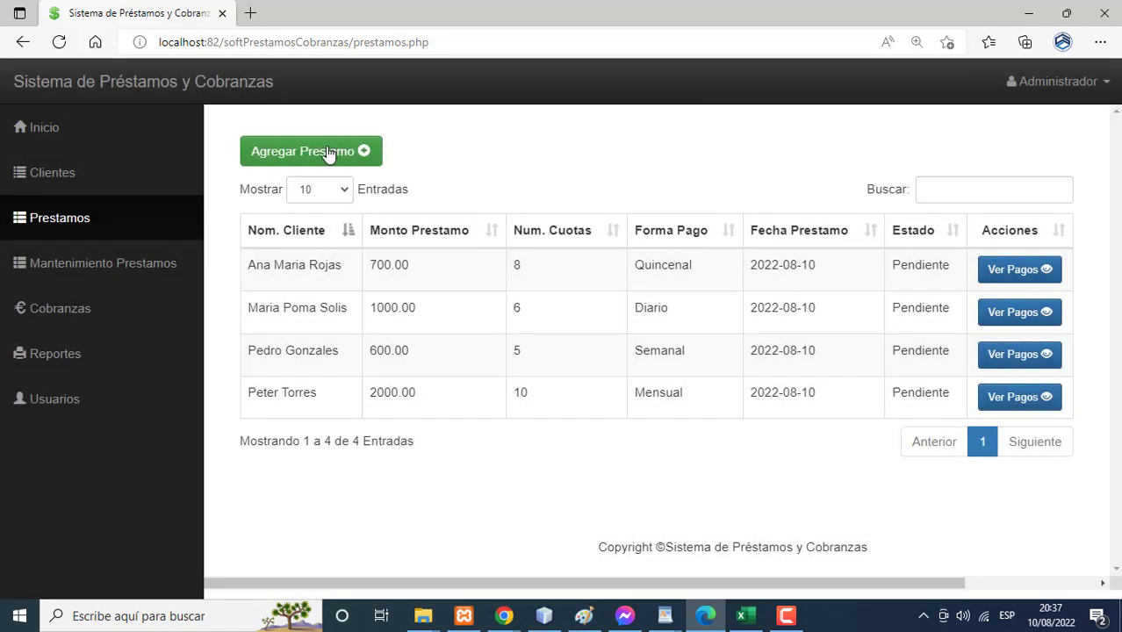
pyautogui.click(325, 149)
pyautogui.click(303, 202)
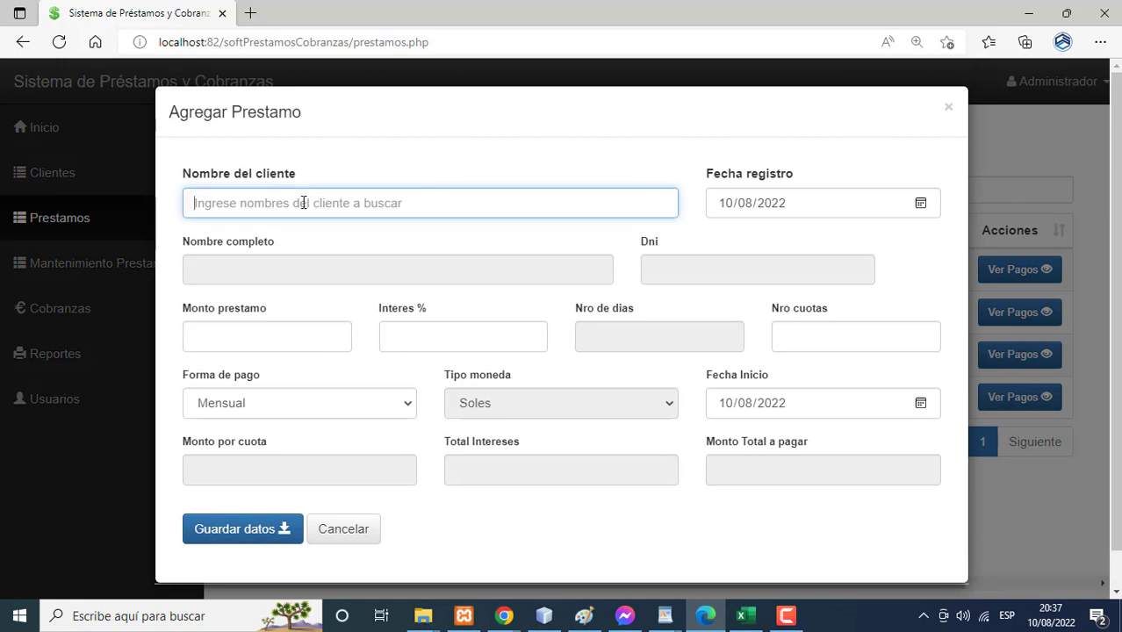
pyautogui.write('j')
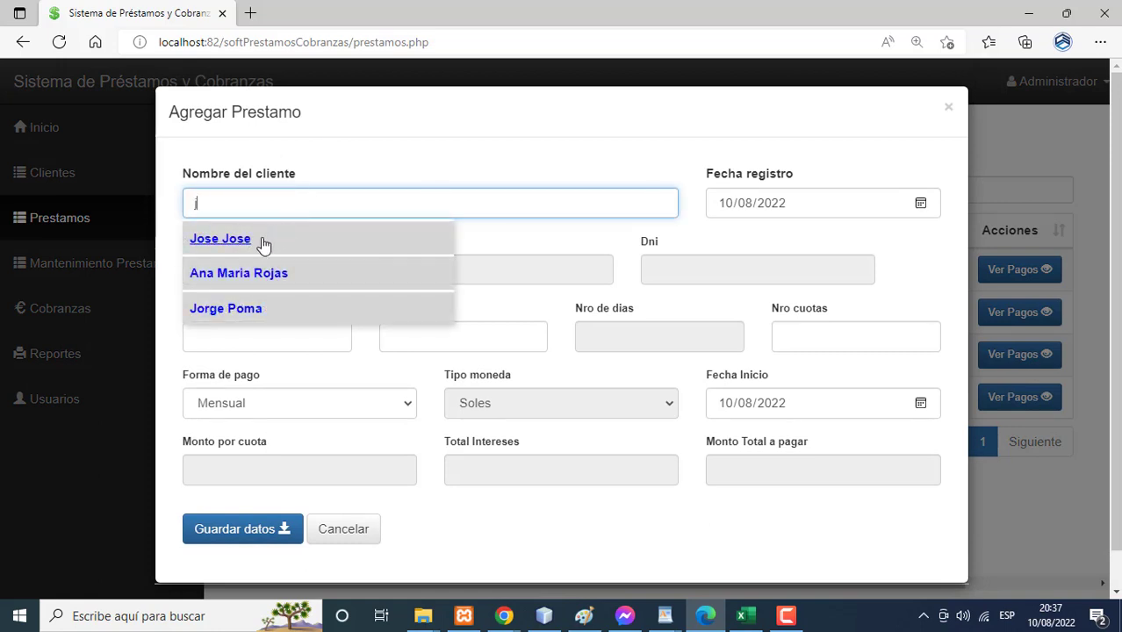
pyautogui.click(263, 242)
pyautogui.click(256, 336)
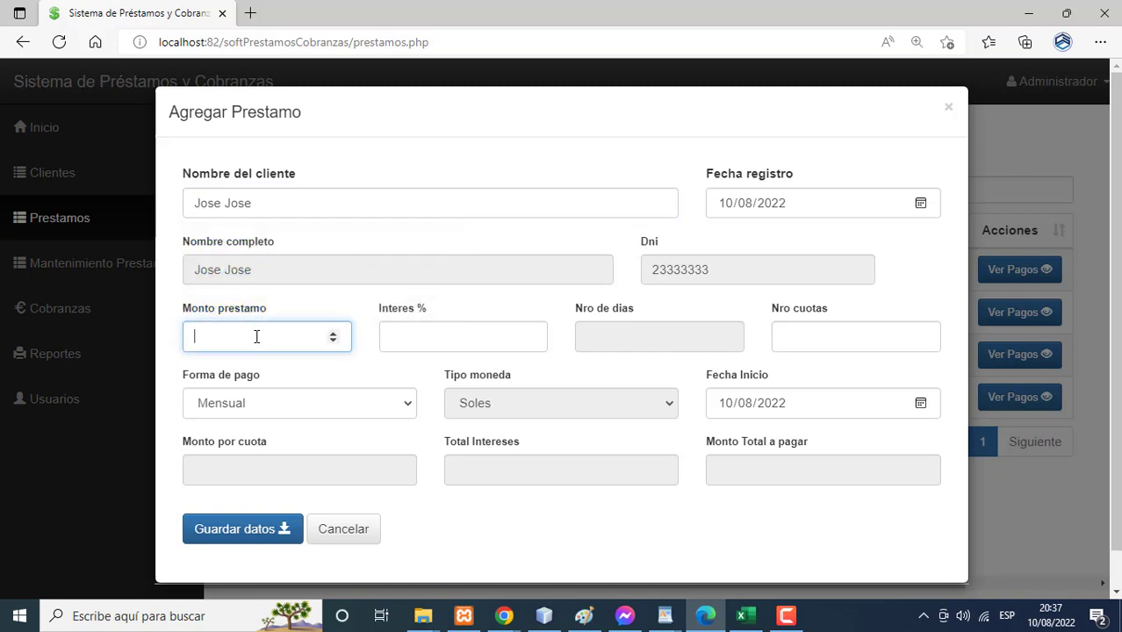
pyautogui.write('600')
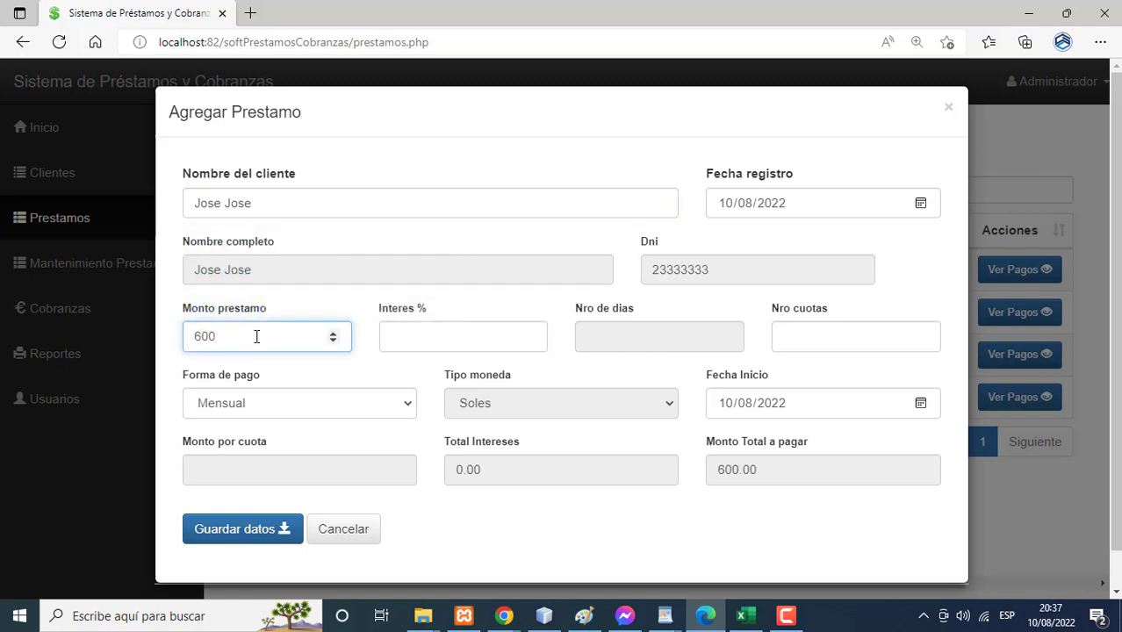
pyautogui.click(432, 325)
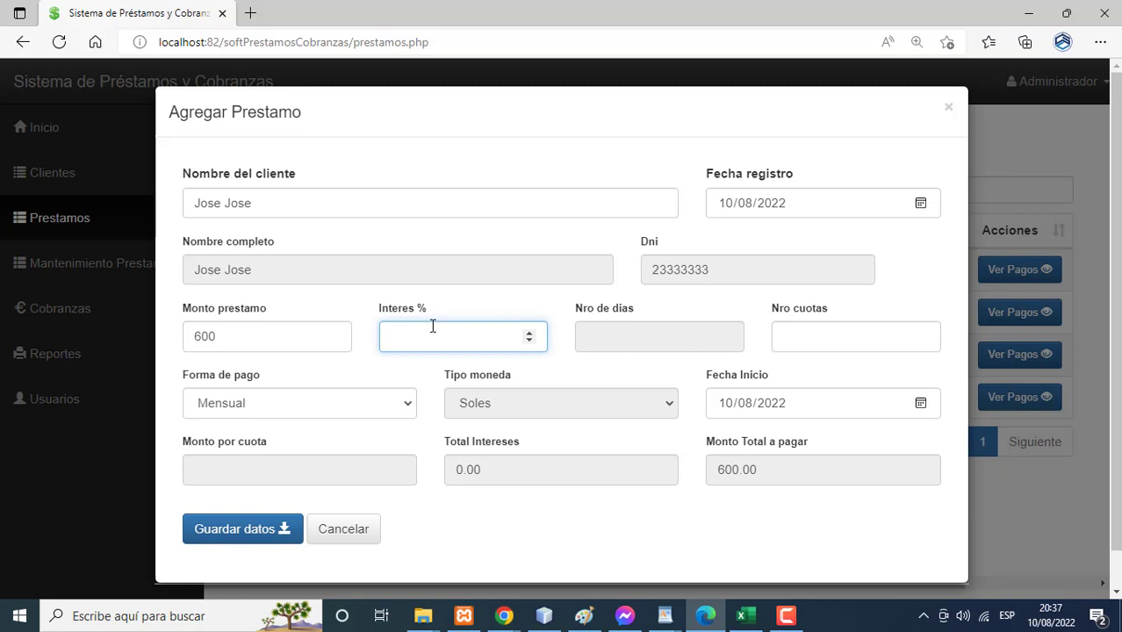
pyautogui.write('8')
# - Set 6 installments with Anual payment frequency and save the loan
pyautogui.click(787, 337)
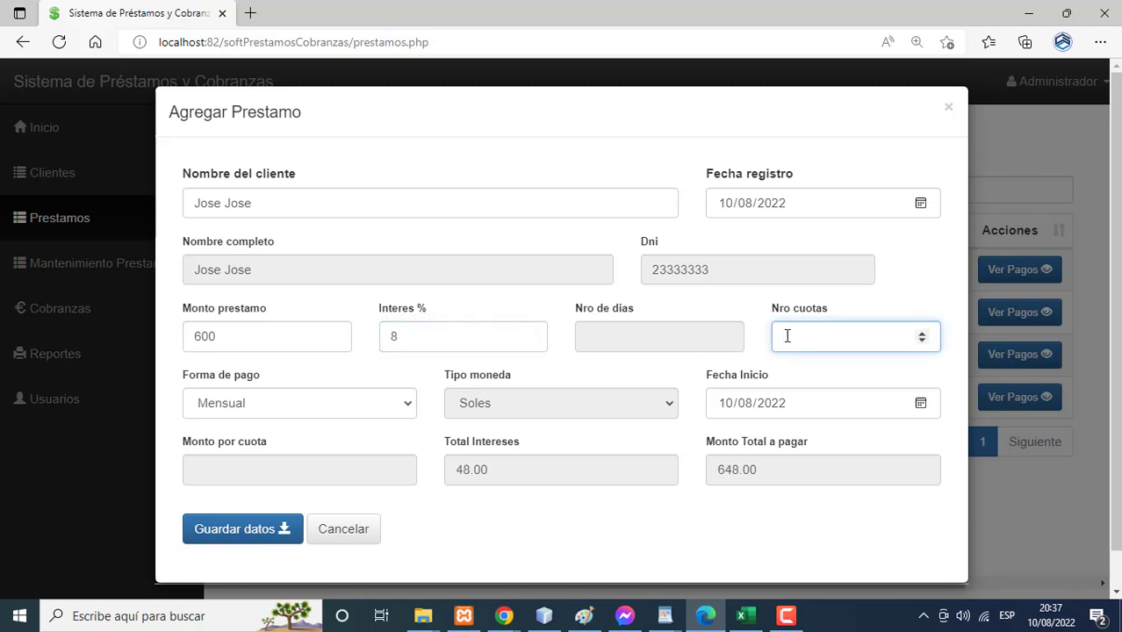
pyautogui.write('6')
pyautogui.click(271, 412)
pyautogui.click(239, 496)
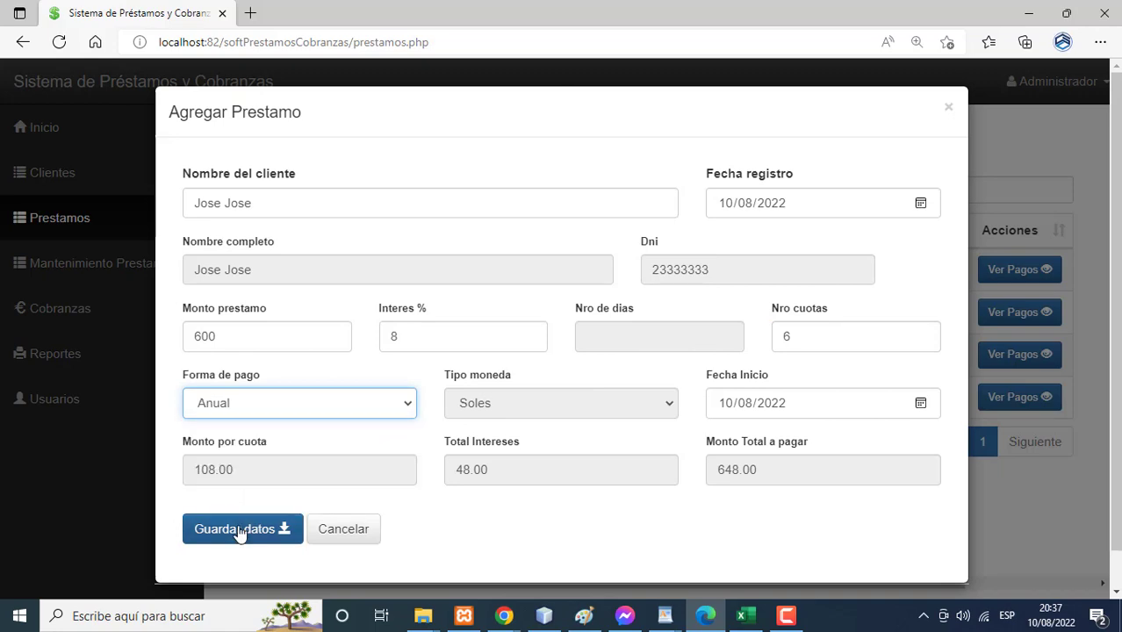
pyautogui.click(238, 525)
pyautogui.click(786, 231)
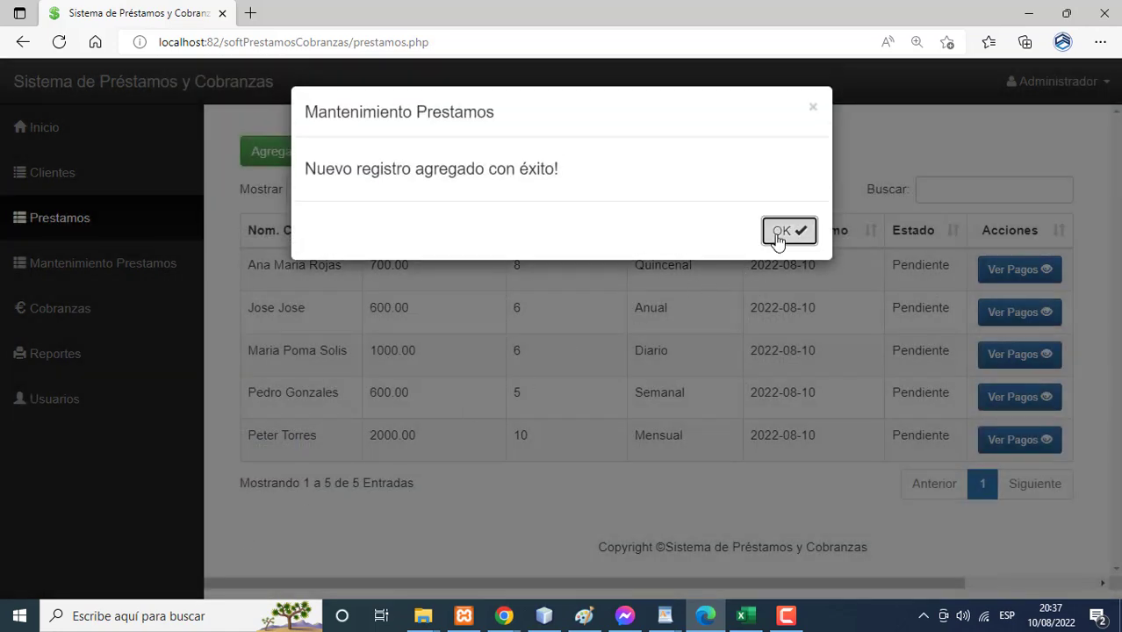
# - Start a sixth loan for the searched client with amount 800 at 4% interest
pyautogui.click(321, 158)
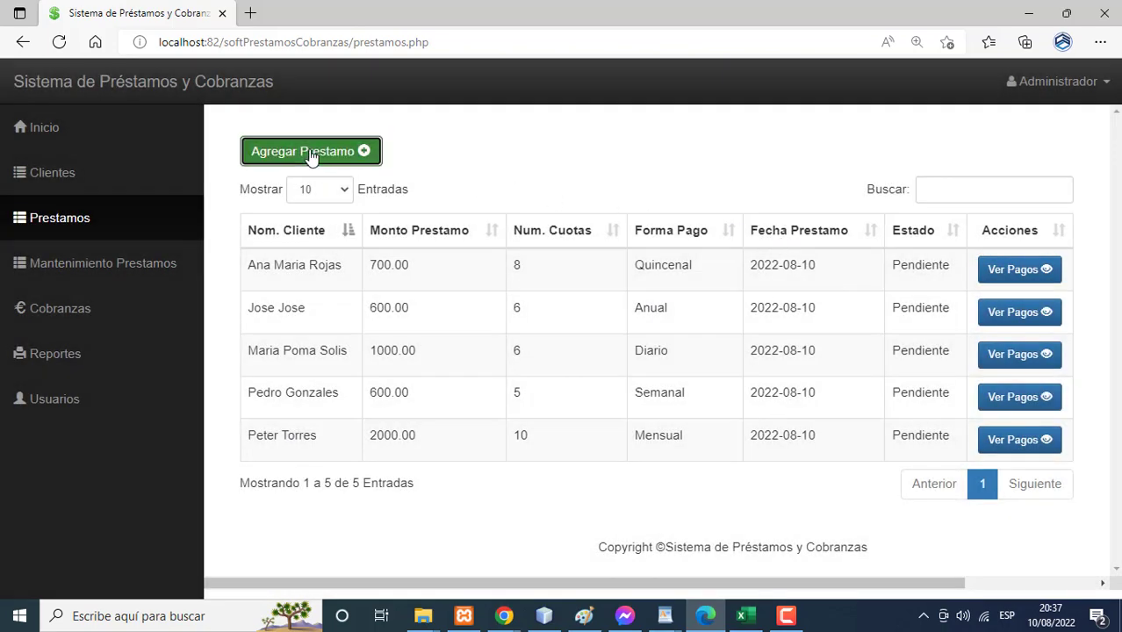
pyautogui.click(274, 195)
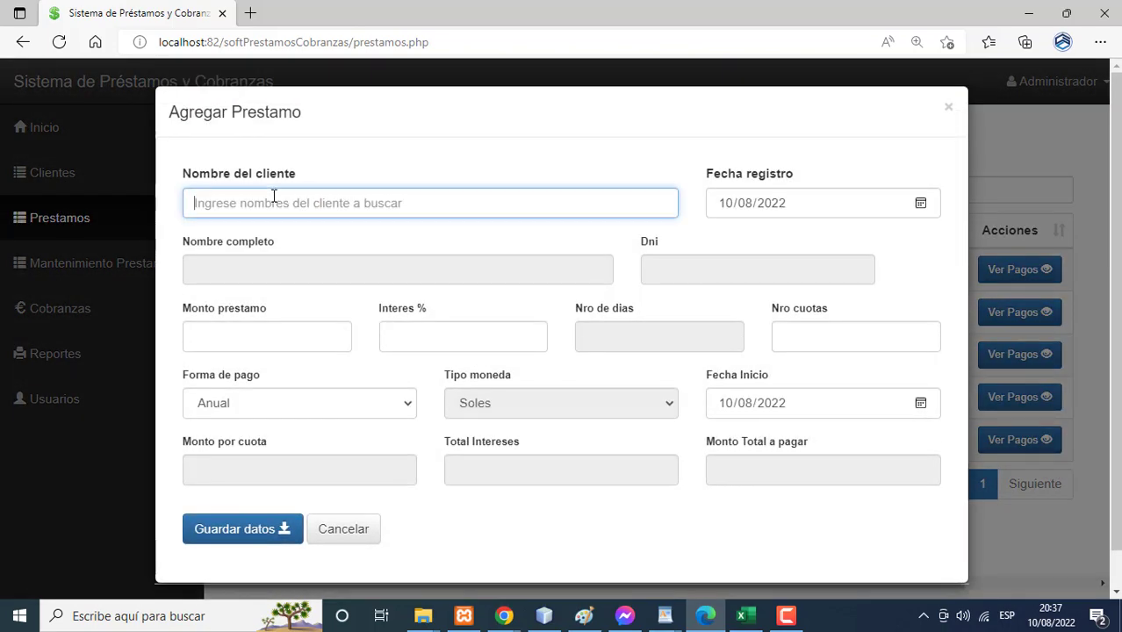
pyautogui.write('r')
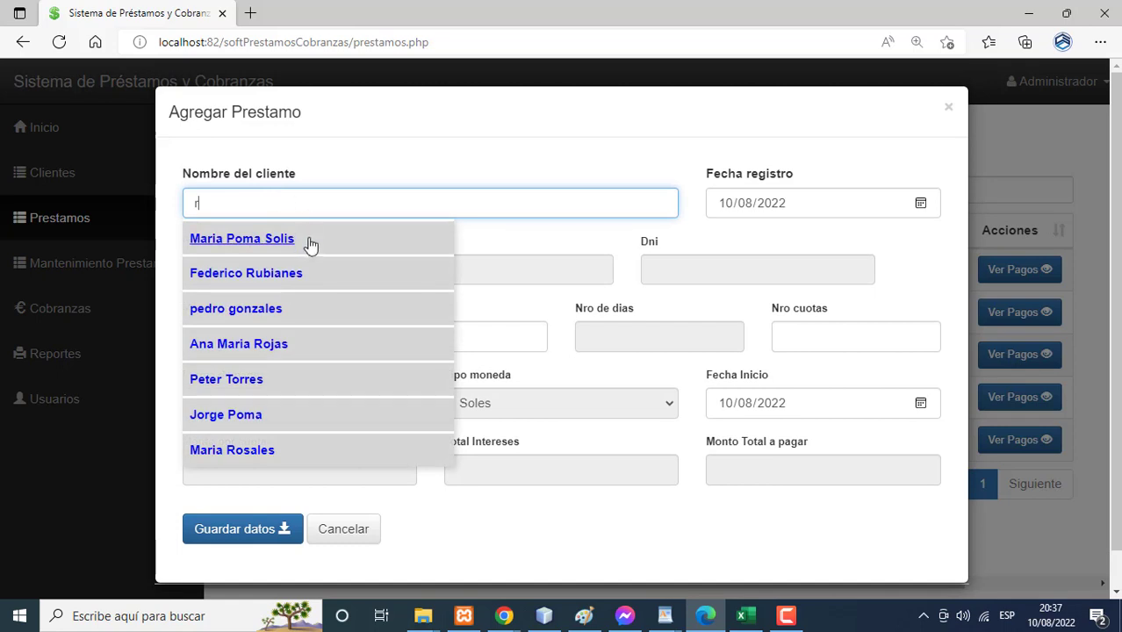
pyautogui.click(269, 282)
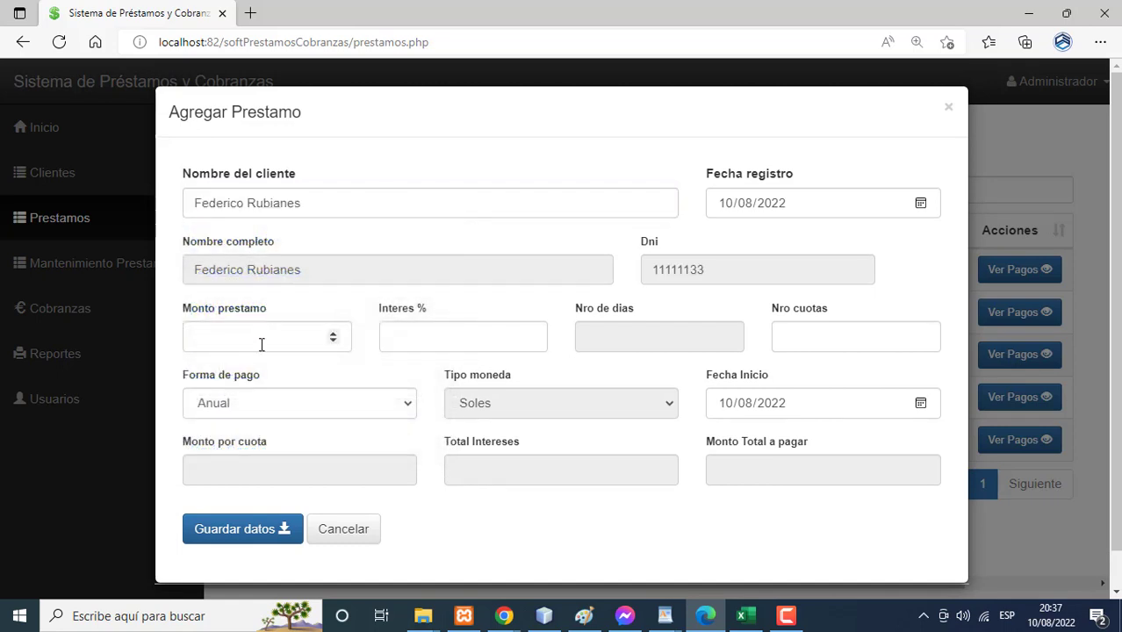
pyautogui.click(261, 343)
pyautogui.write('800')
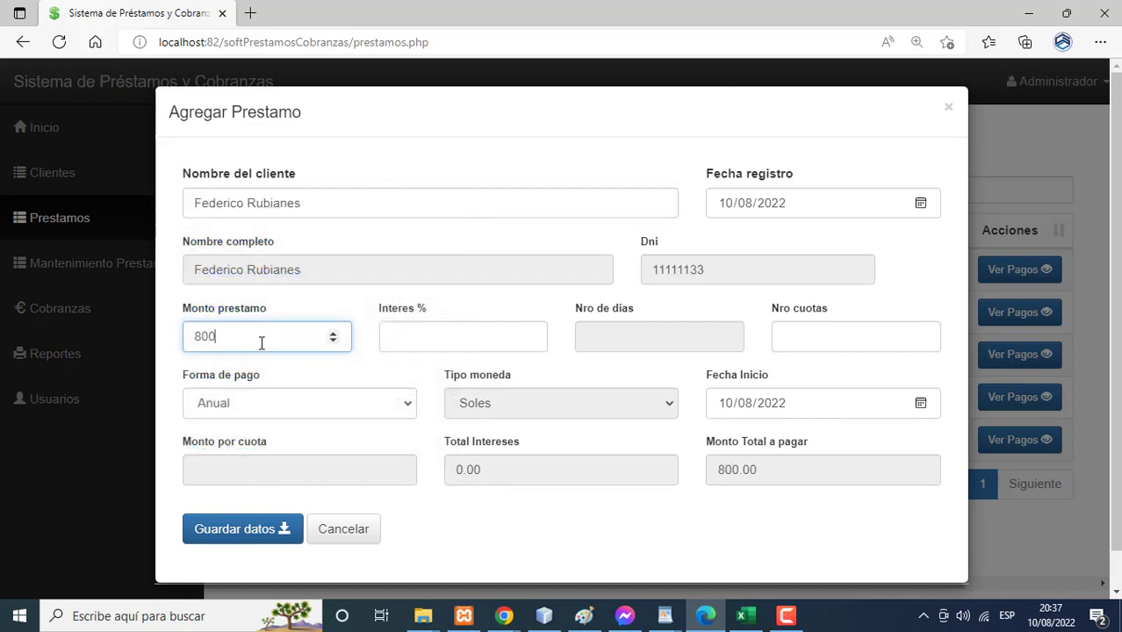
pyautogui.click(431, 339)
pyautogui.write('4')
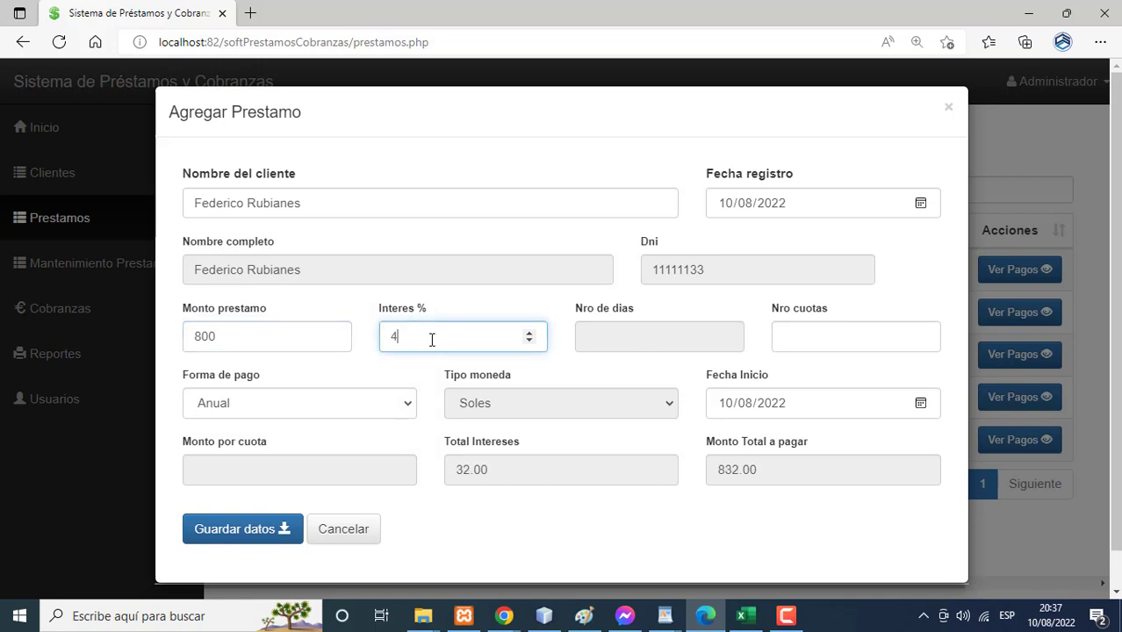
# - Set payment frequency Otros every 10 days with 7 installments and save the loan
pyautogui.click(785, 346)
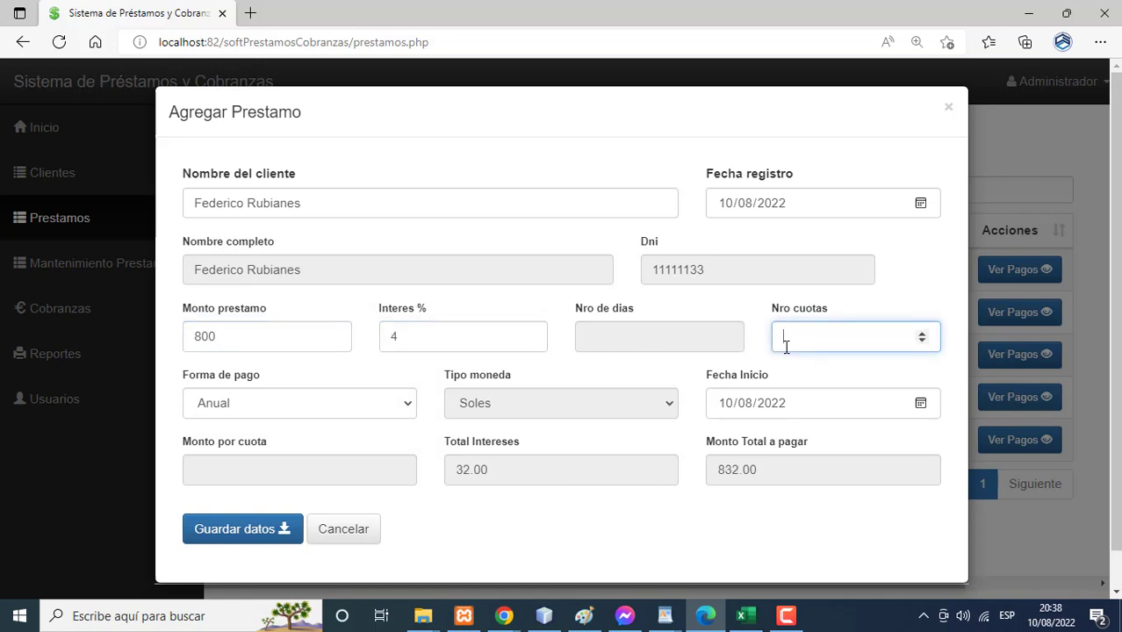
pyautogui.click(260, 411)
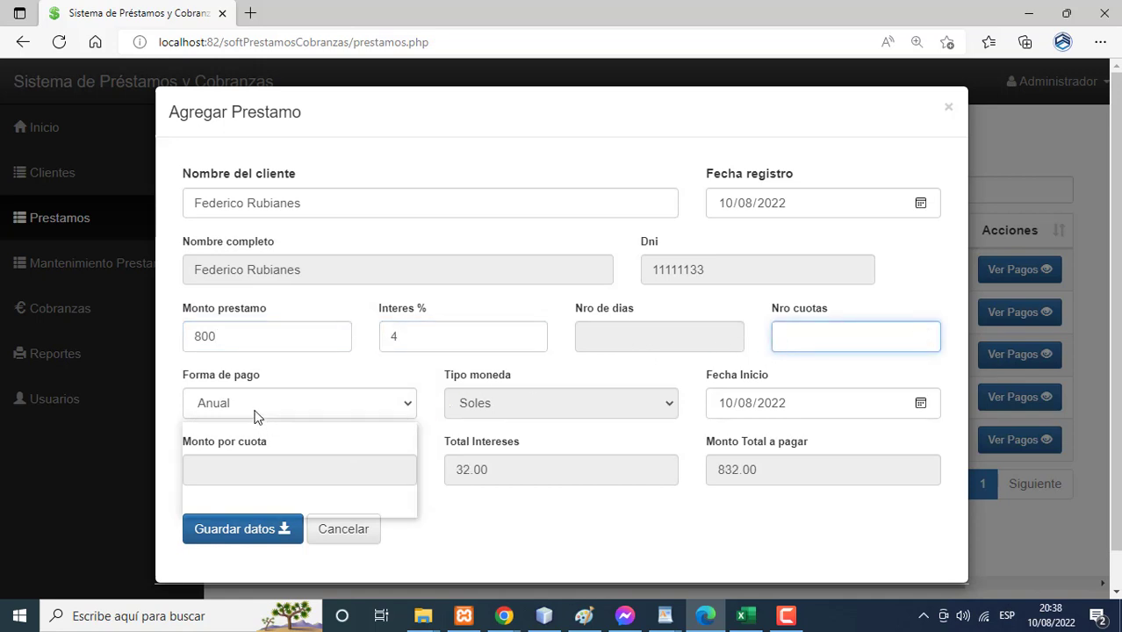
pyautogui.click(233, 507)
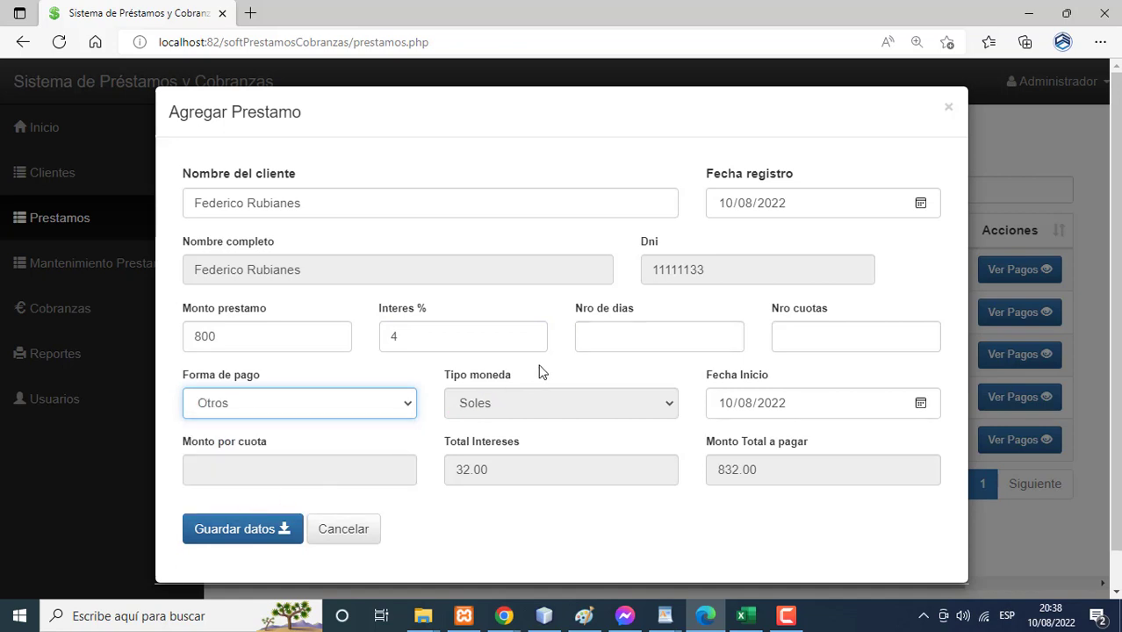
pyautogui.click(593, 342)
pyautogui.write('10')
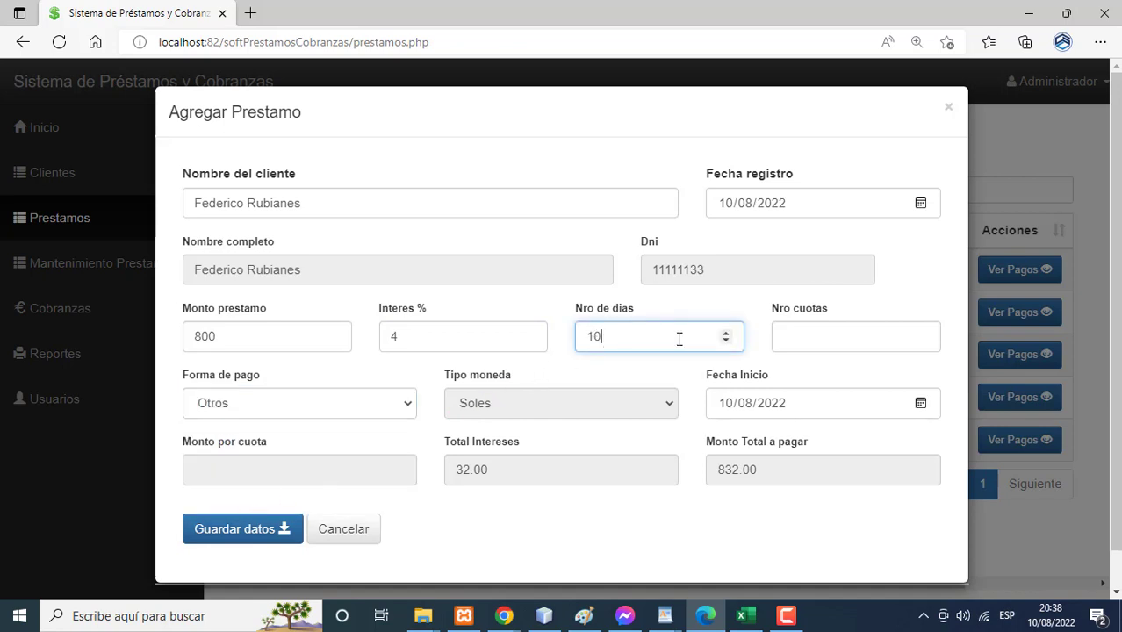
pyautogui.click(794, 338)
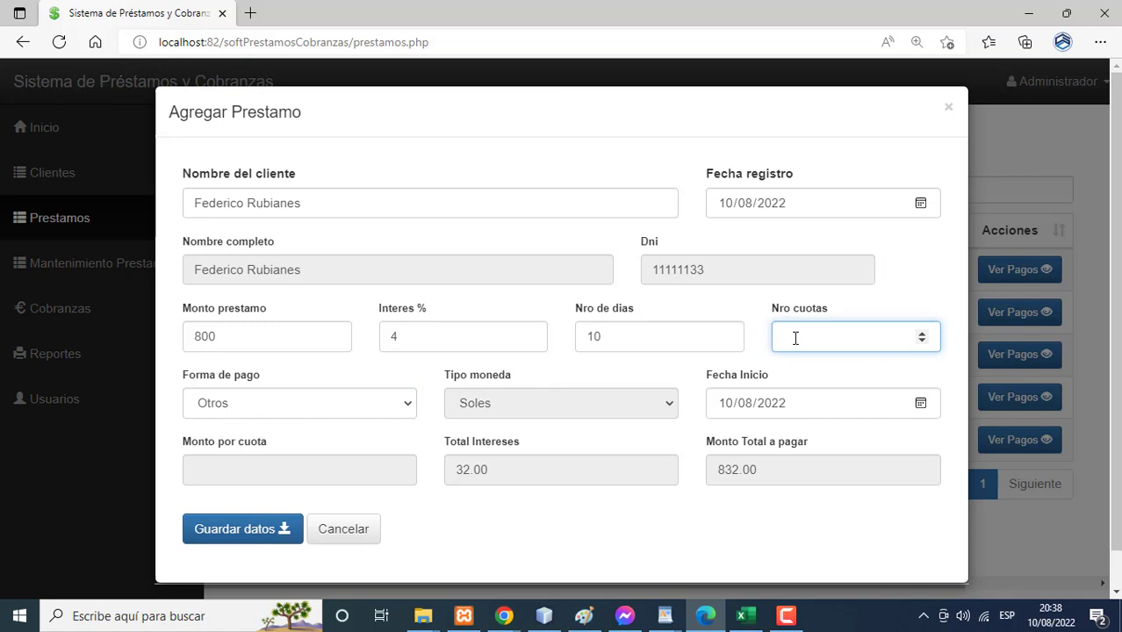
pyautogui.write('7')
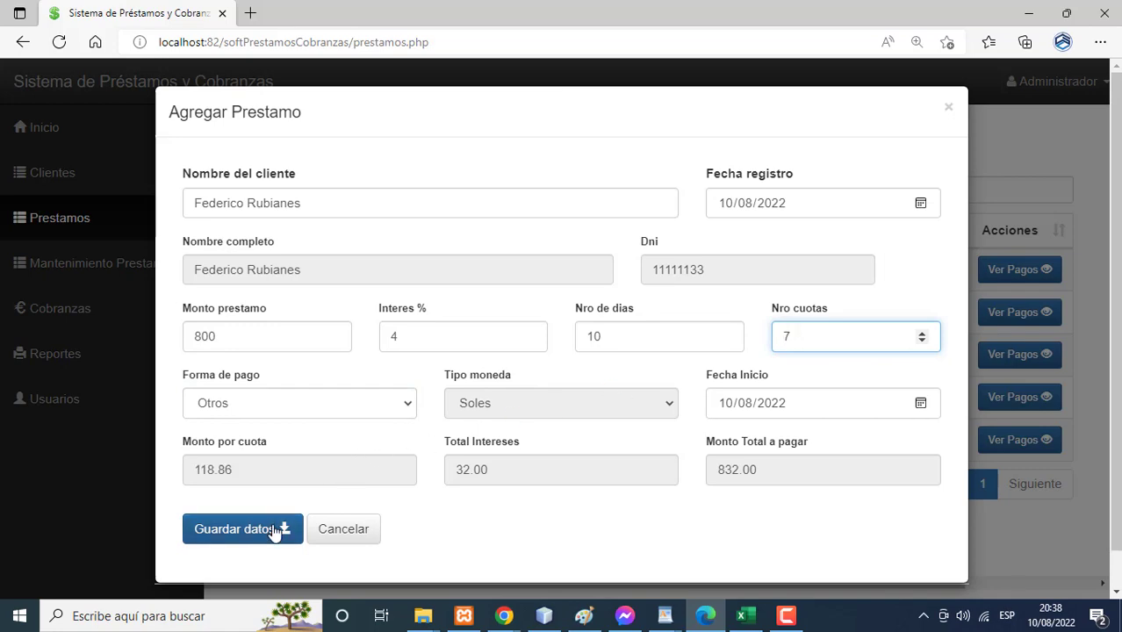
pyautogui.click(274, 529)
pyautogui.click(772, 242)
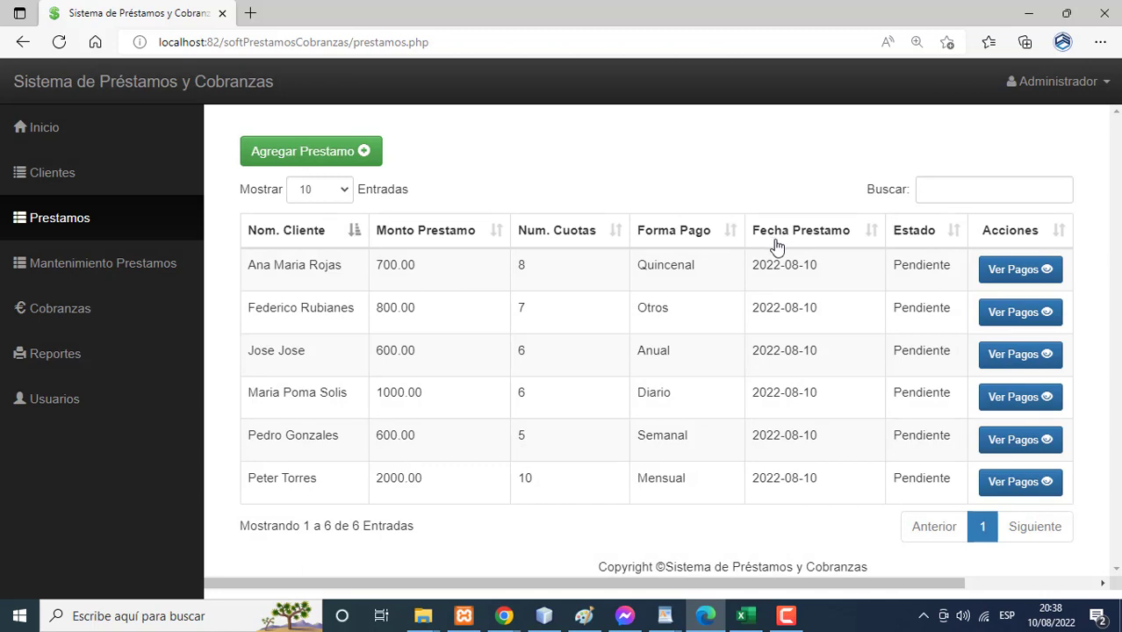
pyautogui.click(1003, 272)
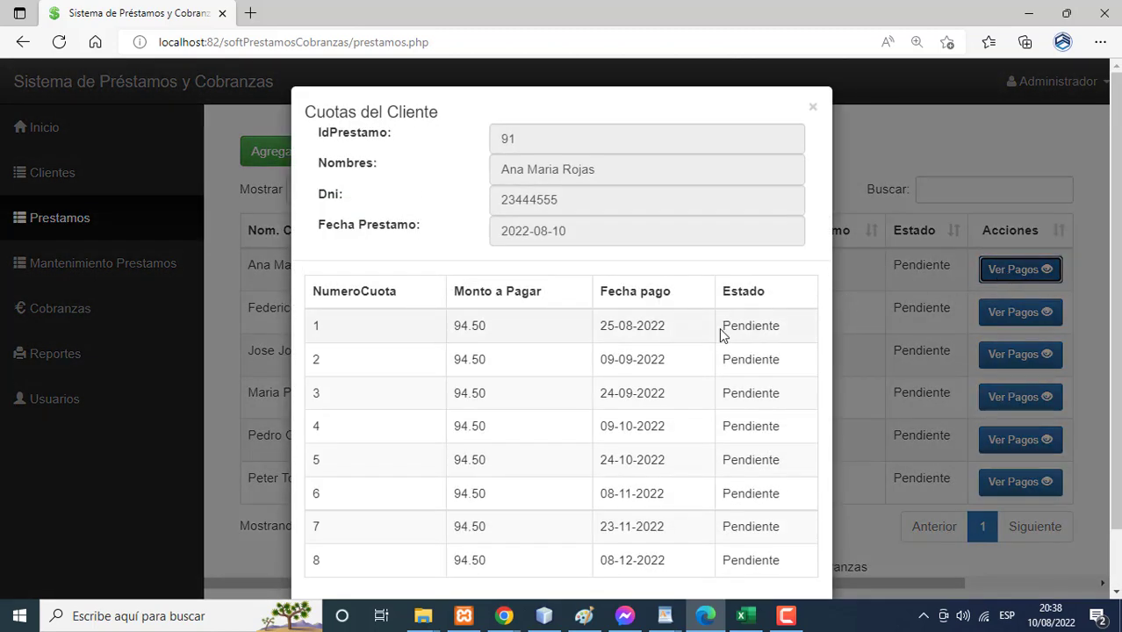
pyautogui.scroll(-1, 670, 345)
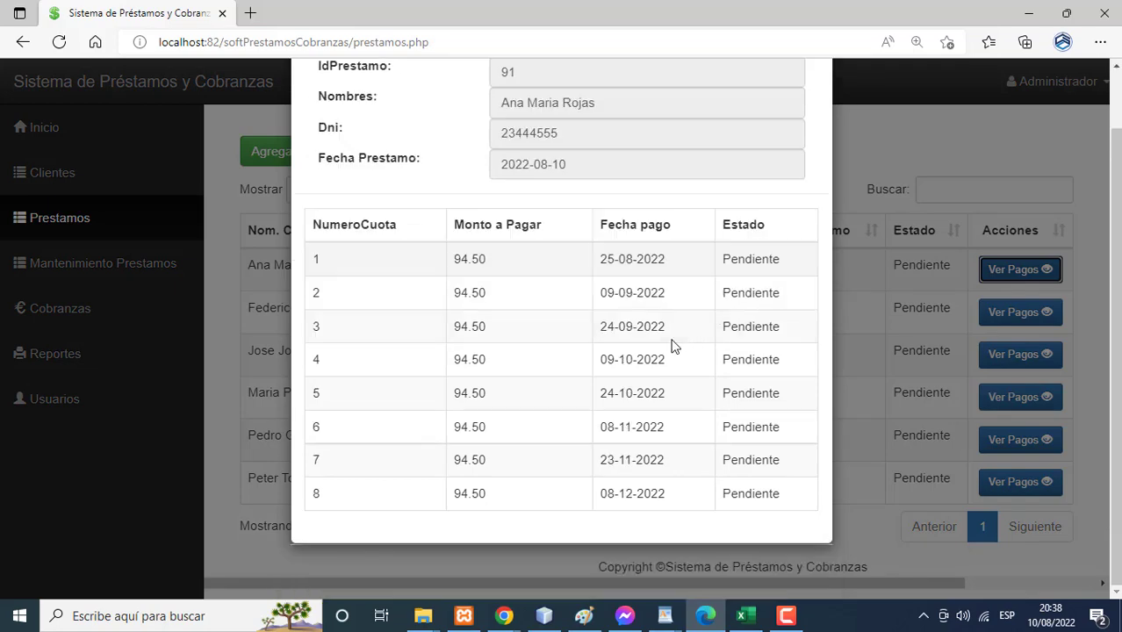
pyautogui.scroll(1, 671, 345)
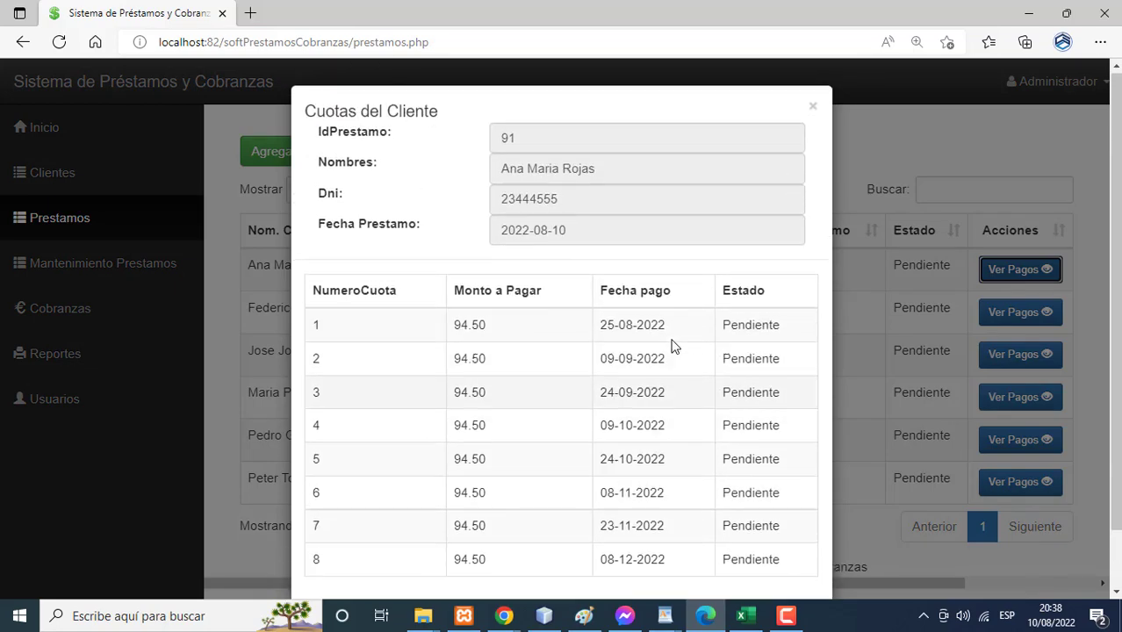
pyautogui.click(813, 108)
pyautogui.click(999, 320)
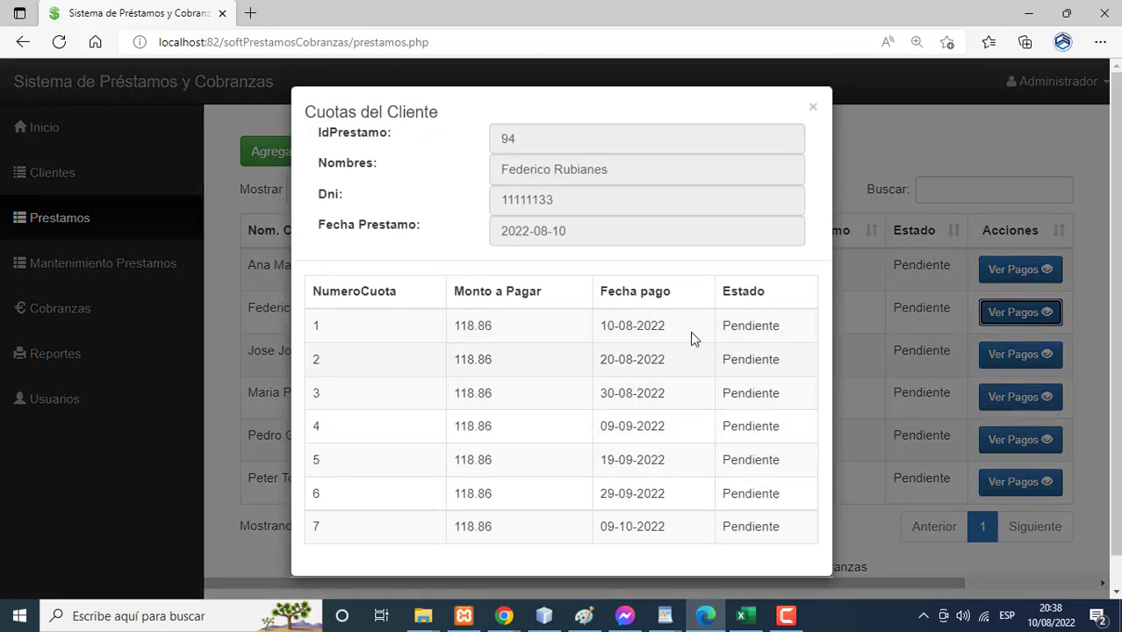
pyautogui.click(813, 107)
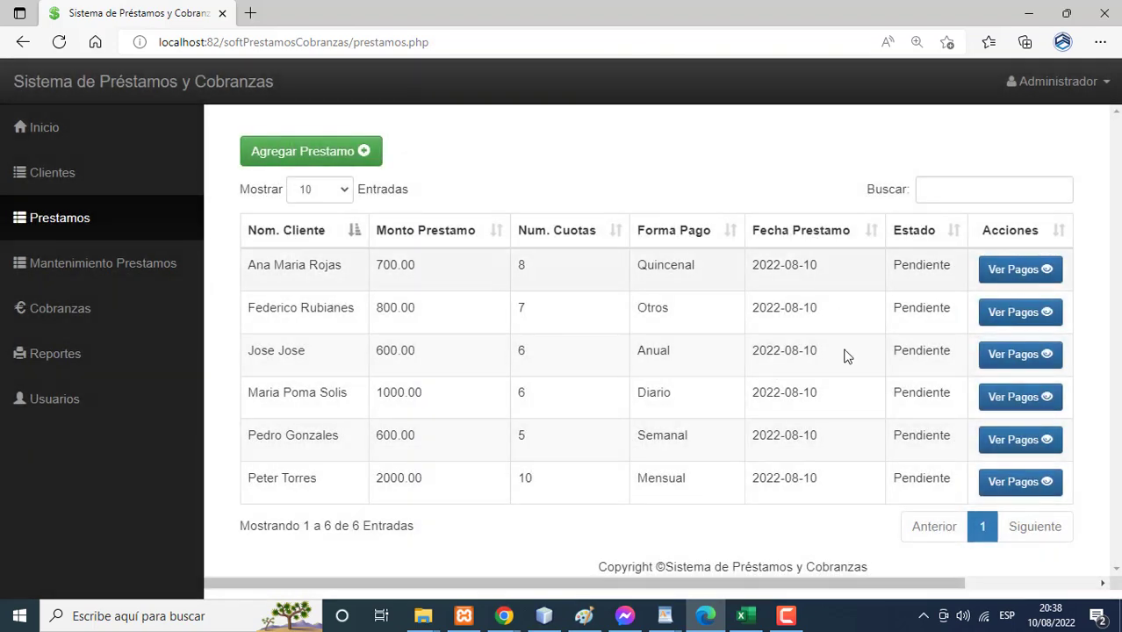
pyautogui.click(1000, 400)
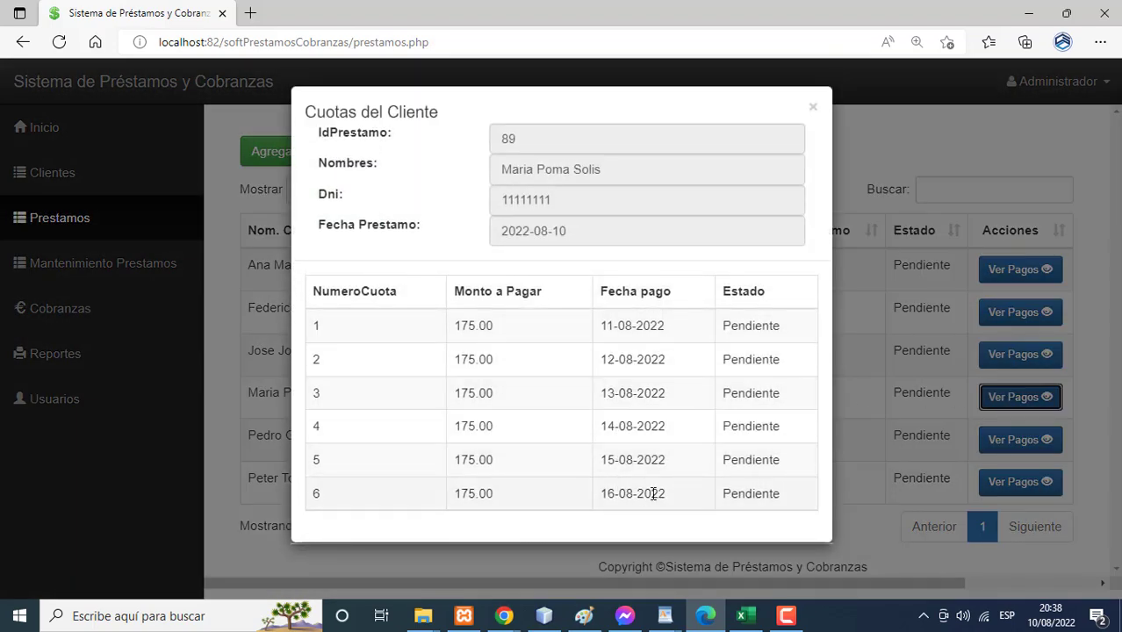
pyautogui.click(812, 109)
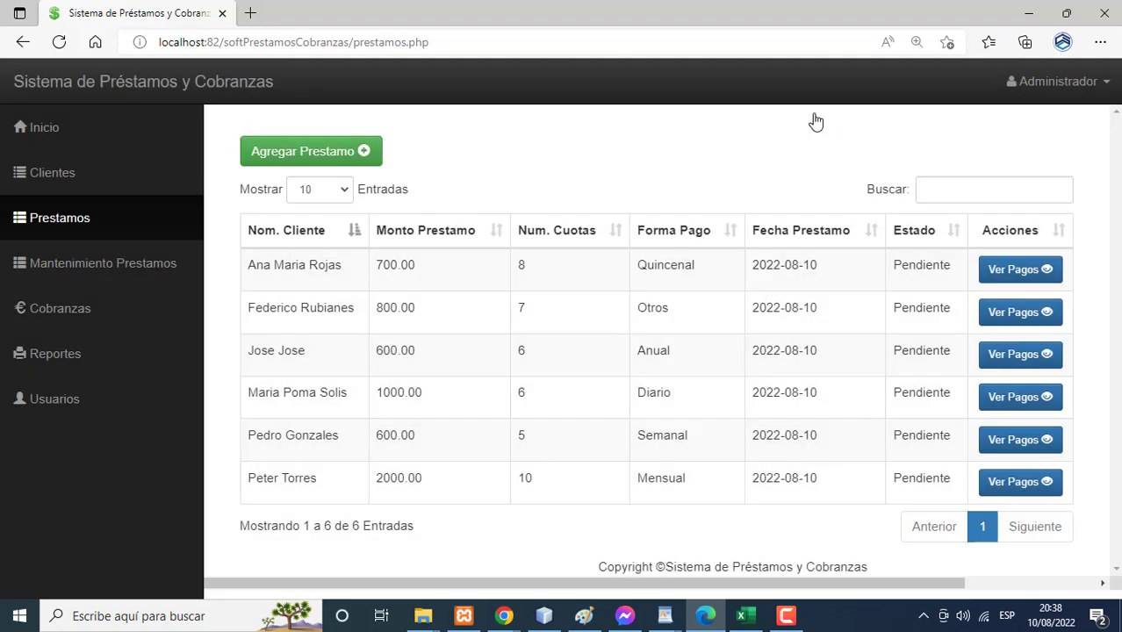
pyautogui.click(1001, 439)
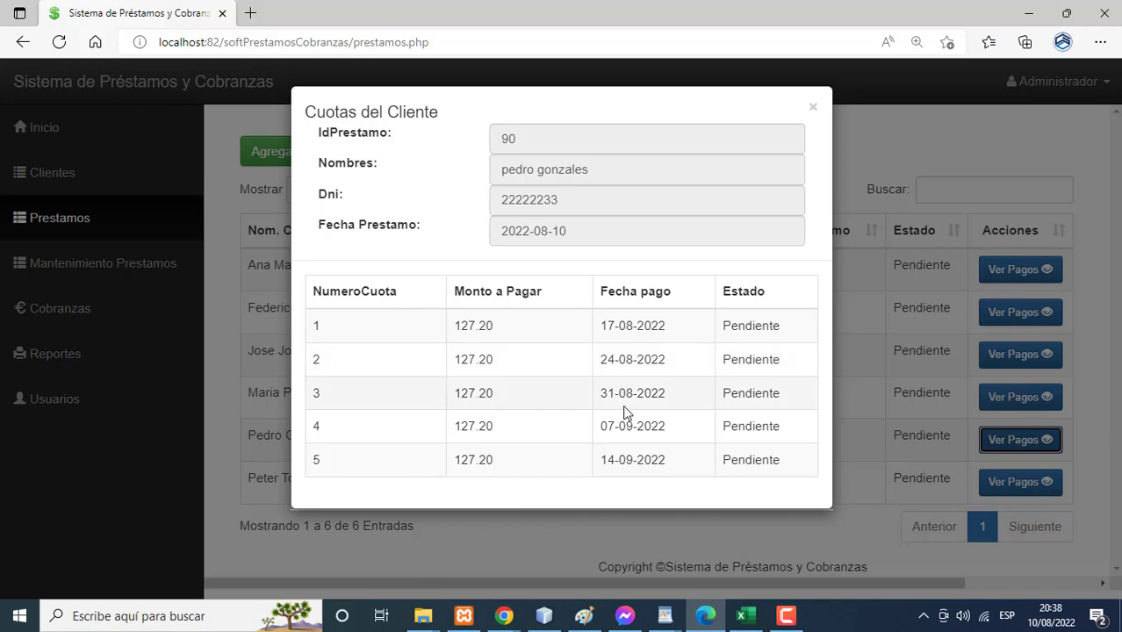
pyautogui.click(812, 108)
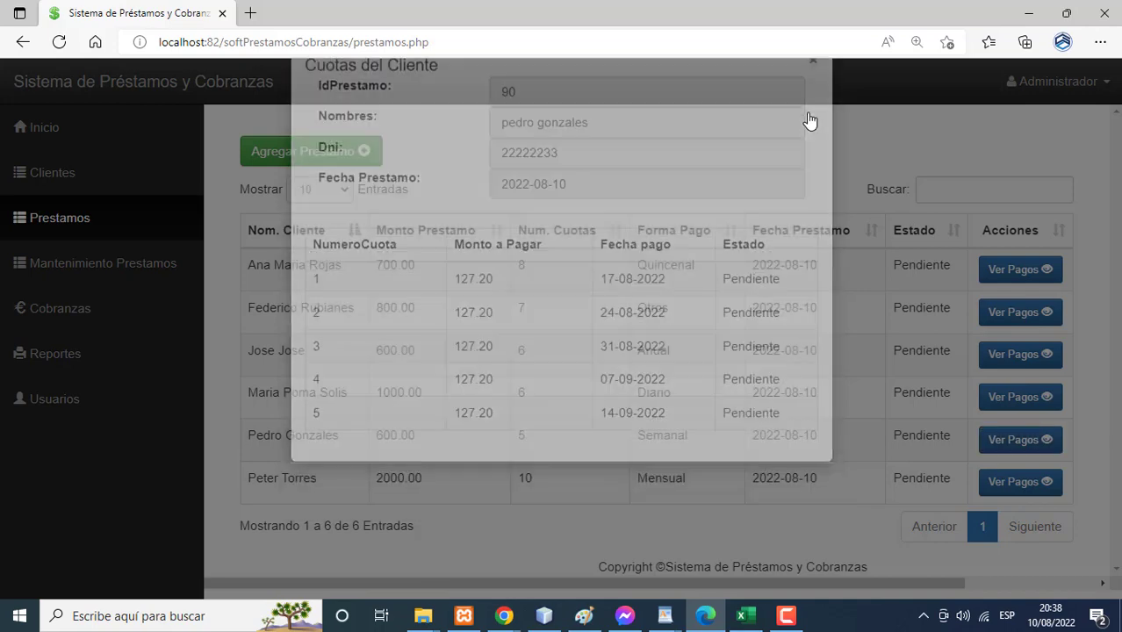
pyautogui.click(1009, 489)
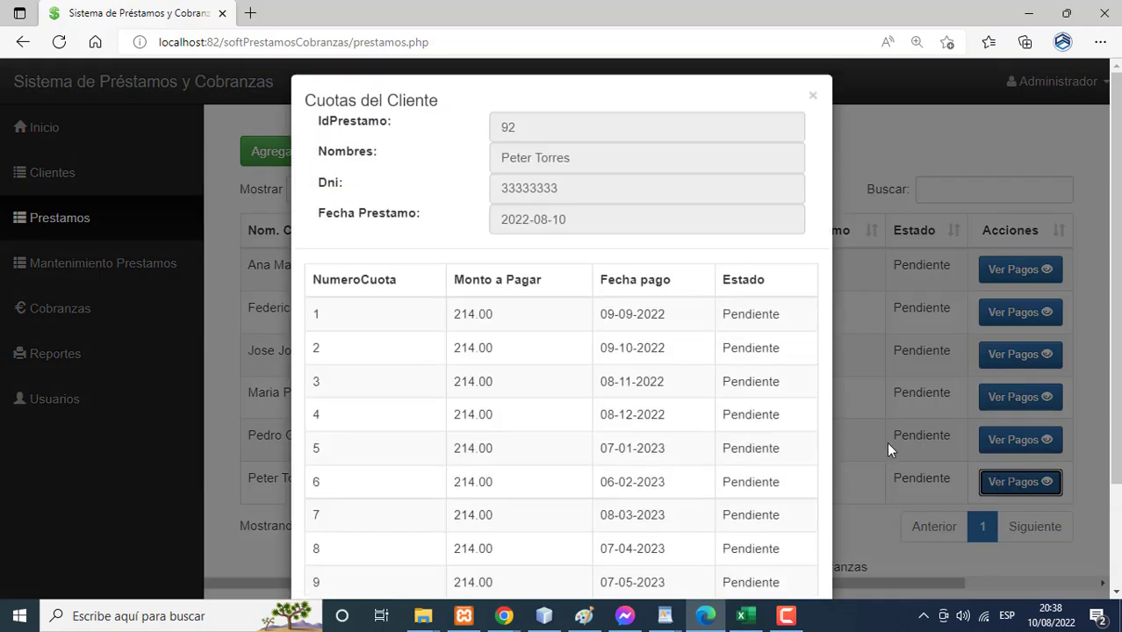
pyautogui.scroll(-2, 645, 373)
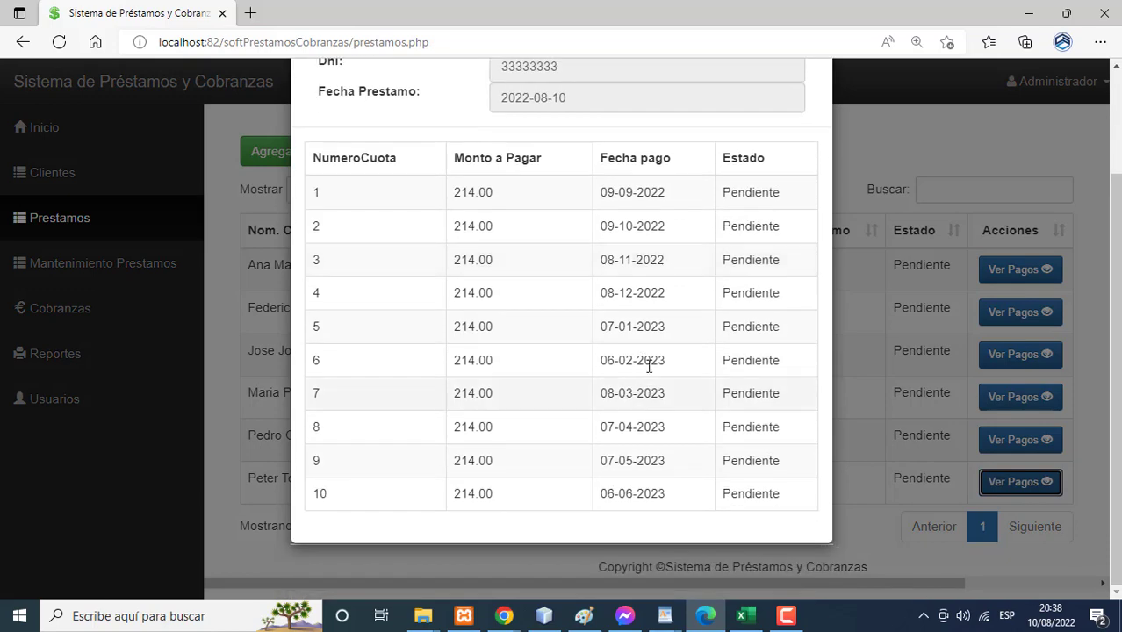
pyautogui.scroll(2, 702, 260)
pyautogui.click(812, 109)
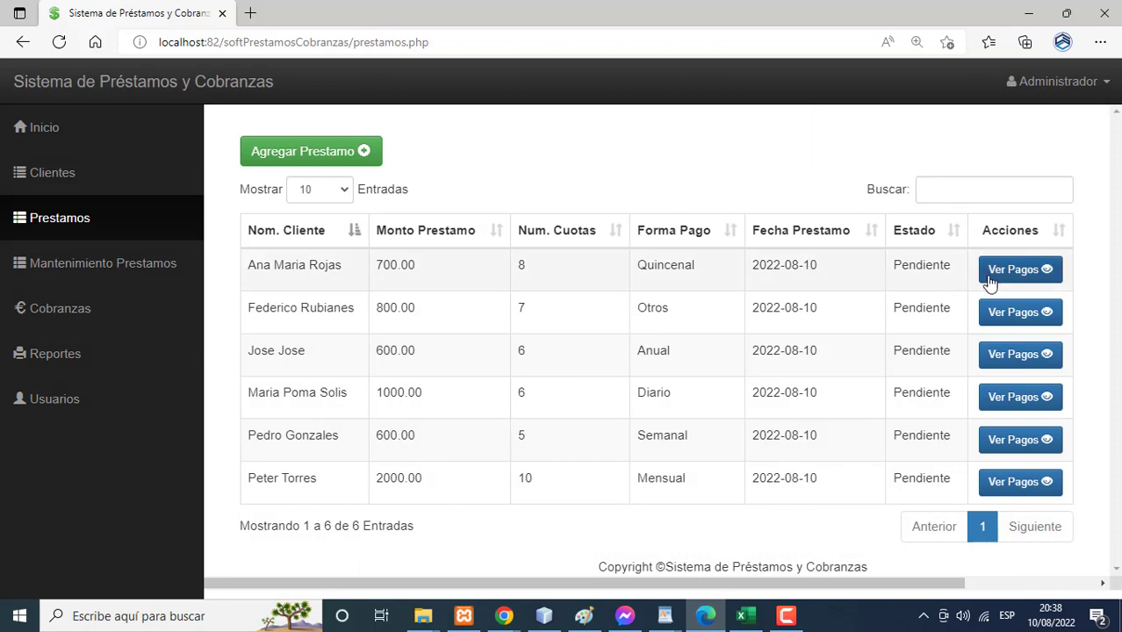
pyautogui.click(991, 274)
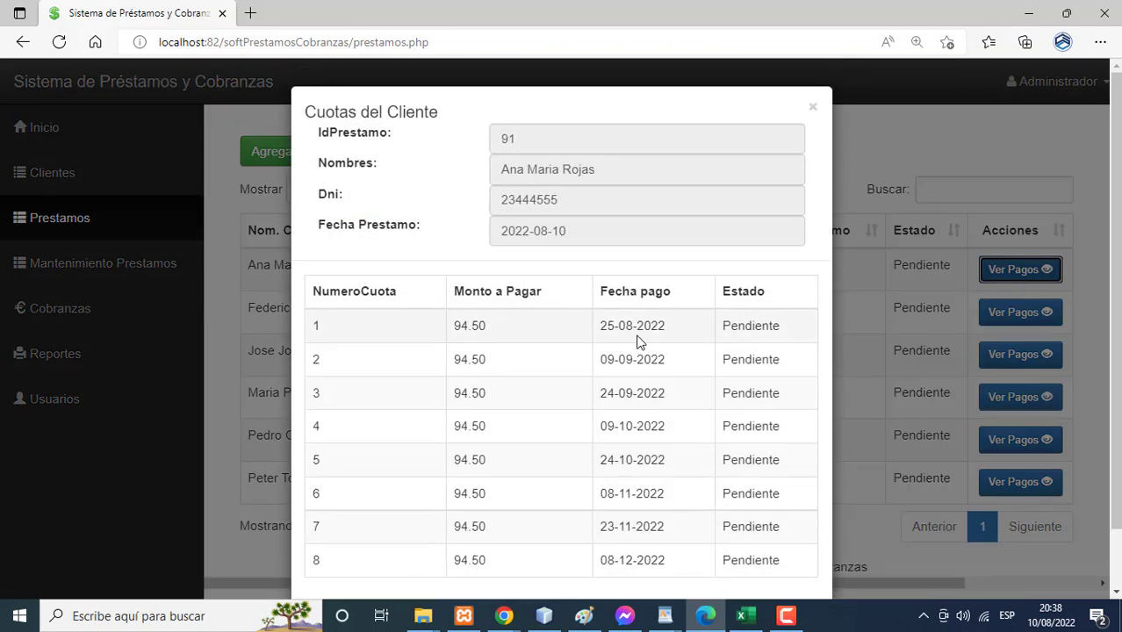
pyautogui.scroll(-1, 638, 341)
pyautogui.scroll(1, 639, 340)
pyautogui.click(813, 108)
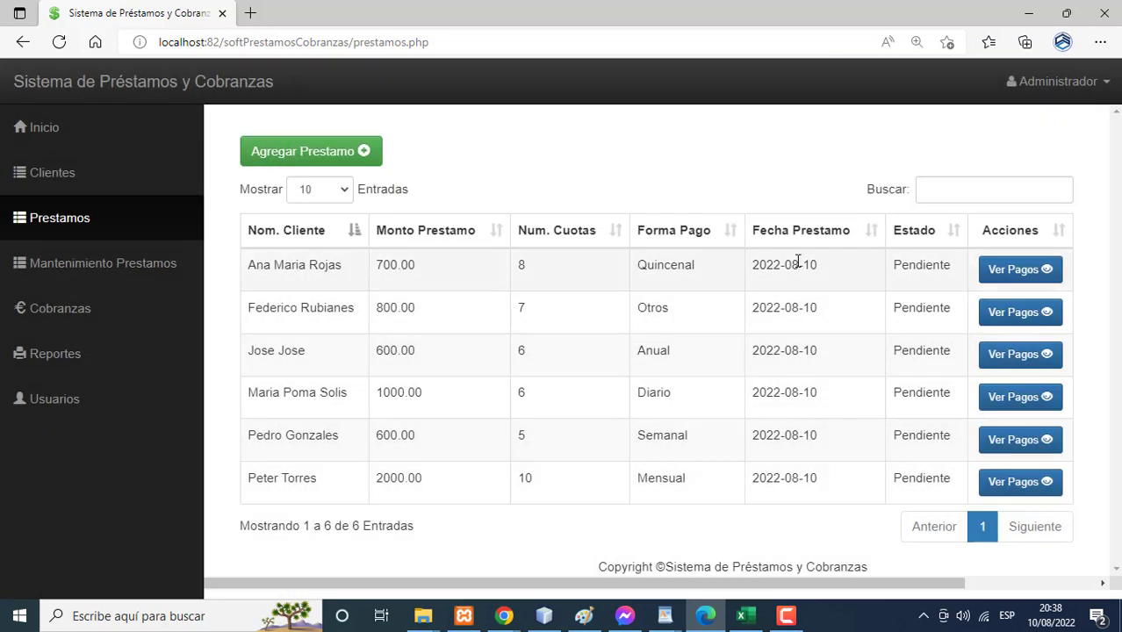
pyautogui.click(992, 323)
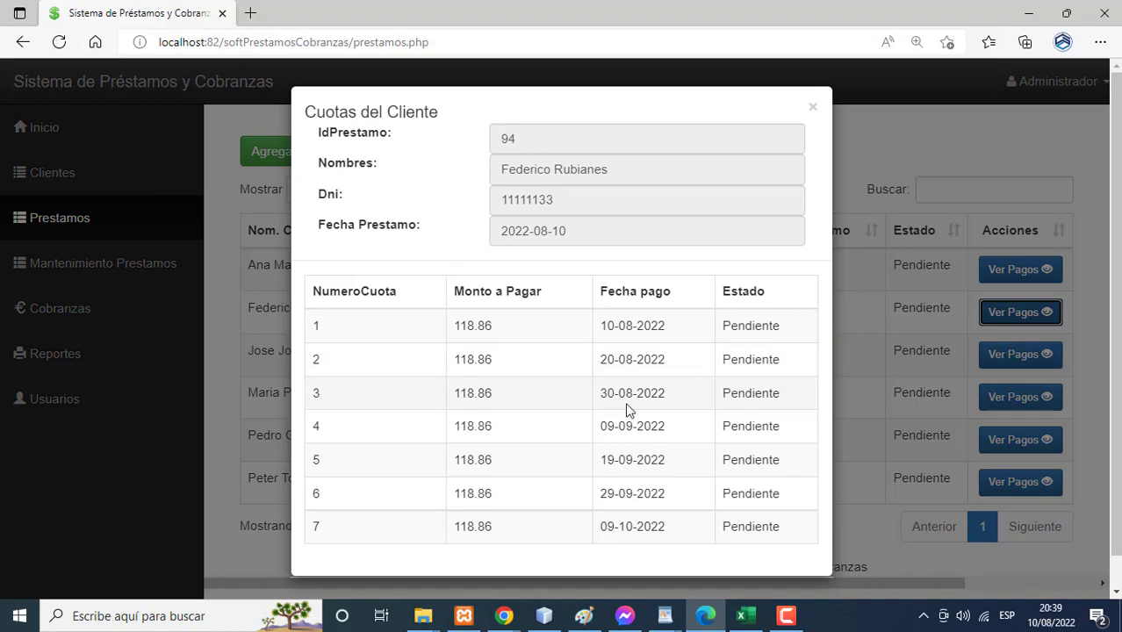
pyautogui.click(813, 109)
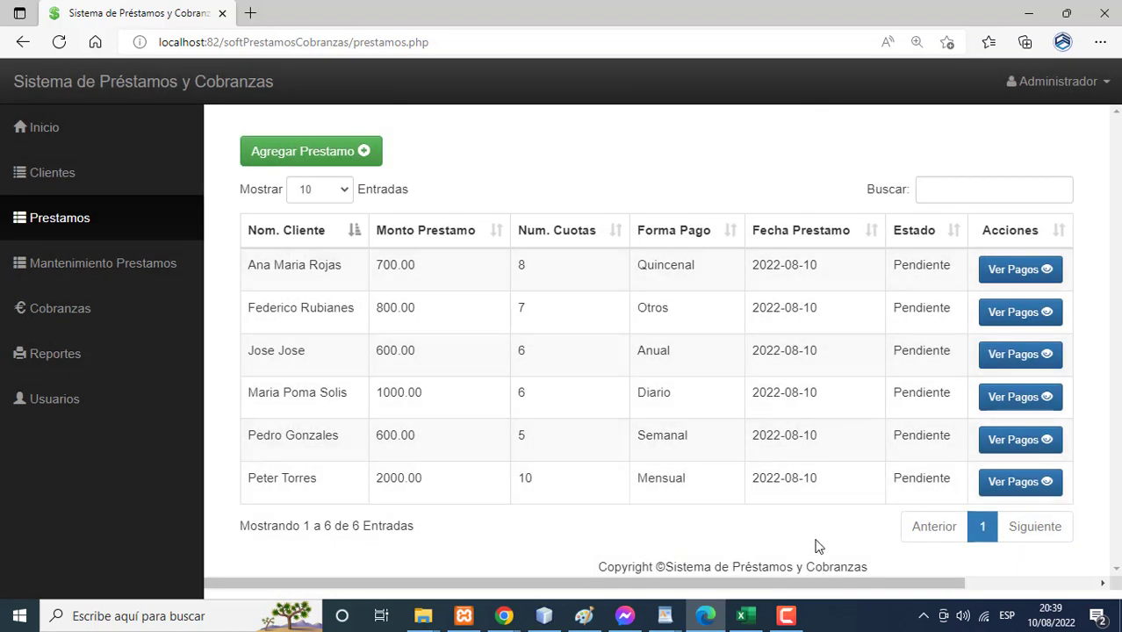
pyautogui.click(788, 614)
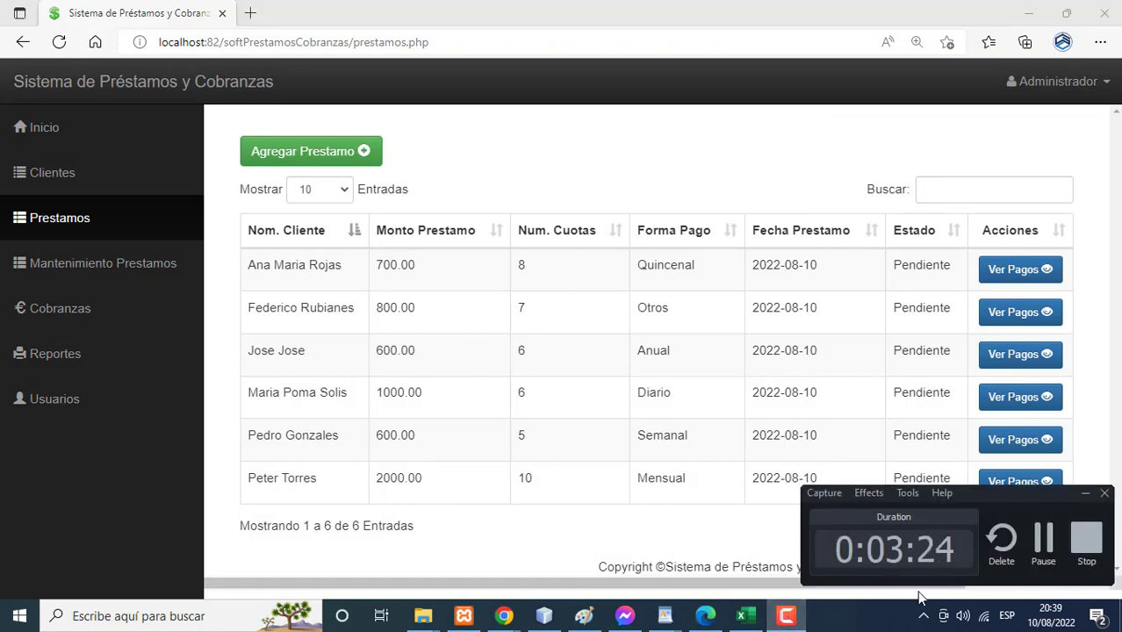